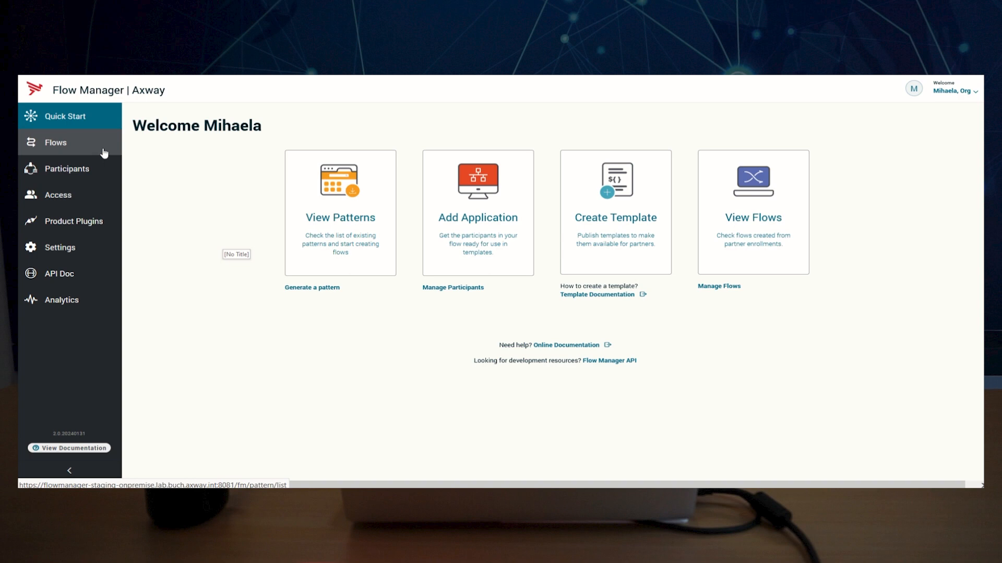
# Start a new subscription from the flow pattern Demo Advanced Pattern 01.
pyautogui.click(105, 152)
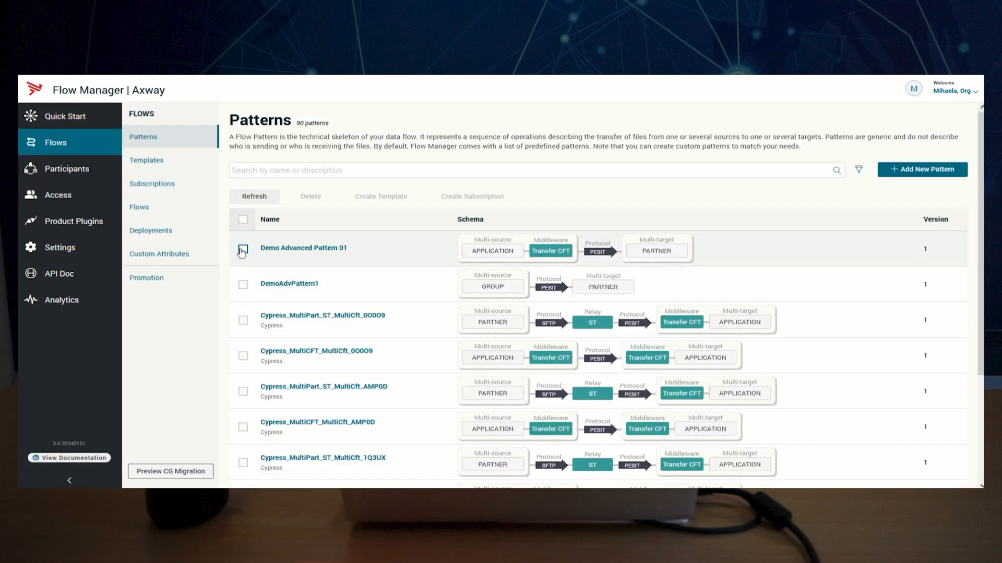
pyautogui.click(243, 250)
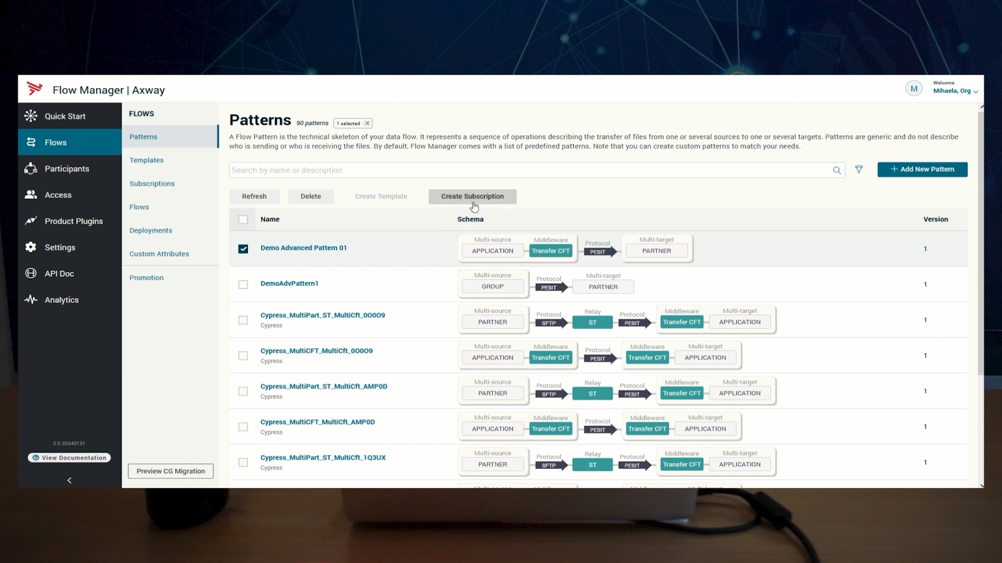
pyautogui.click(472, 196)
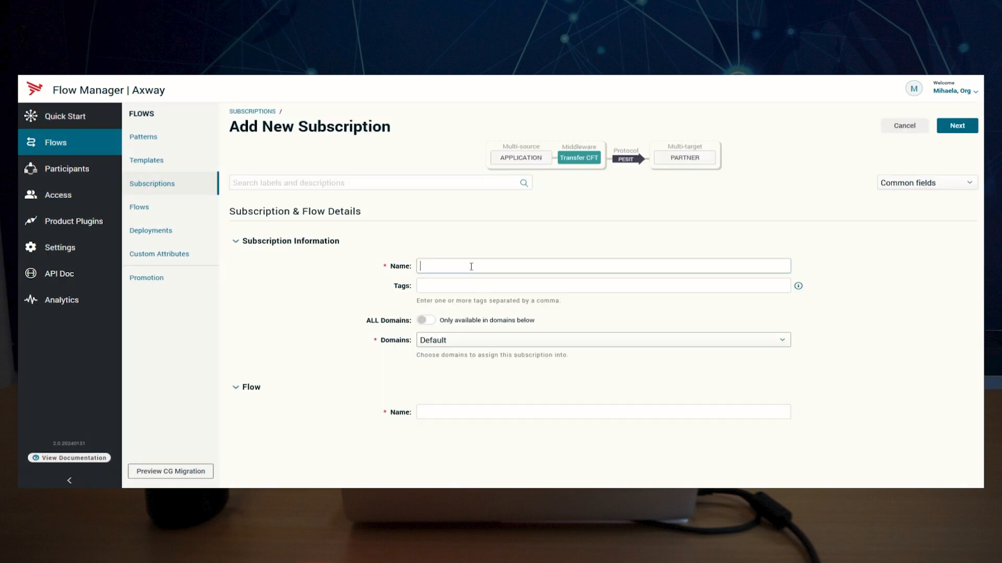
# Name the subscription SubDemo01 and its flow Flow_demo01, and proceed to the PeSIT exchange configuration.
pyautogui.write('SubDemo01')
pyautogui.click(484, 415)
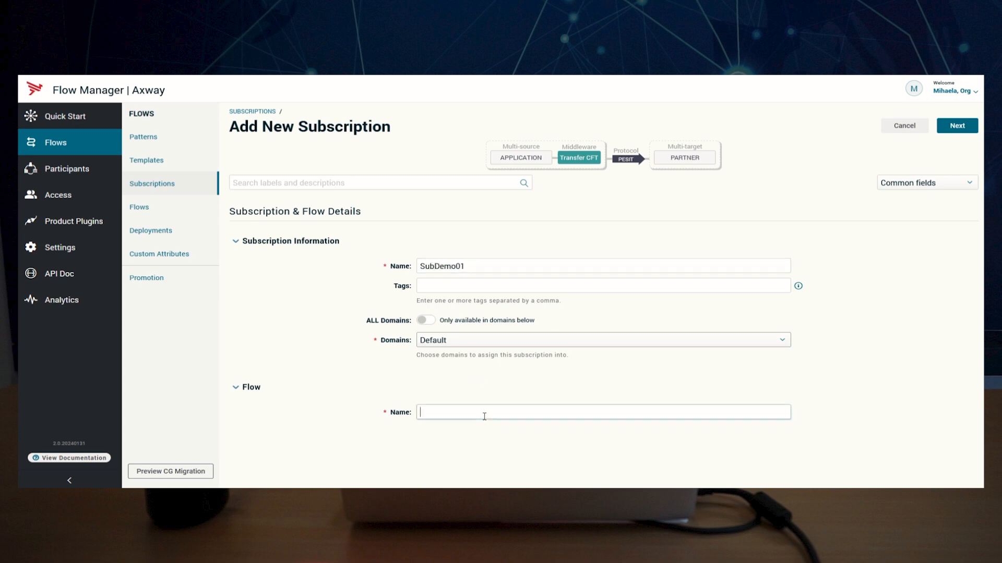
pyautogui.write('Flow_demo01')
pyautogui.click(957, 126)
# Set the PeSIT flow identifier to IDF_demo01 and proceed to the source applications.
pyautogui.click(468, 298)
pyautogui.write('ID')
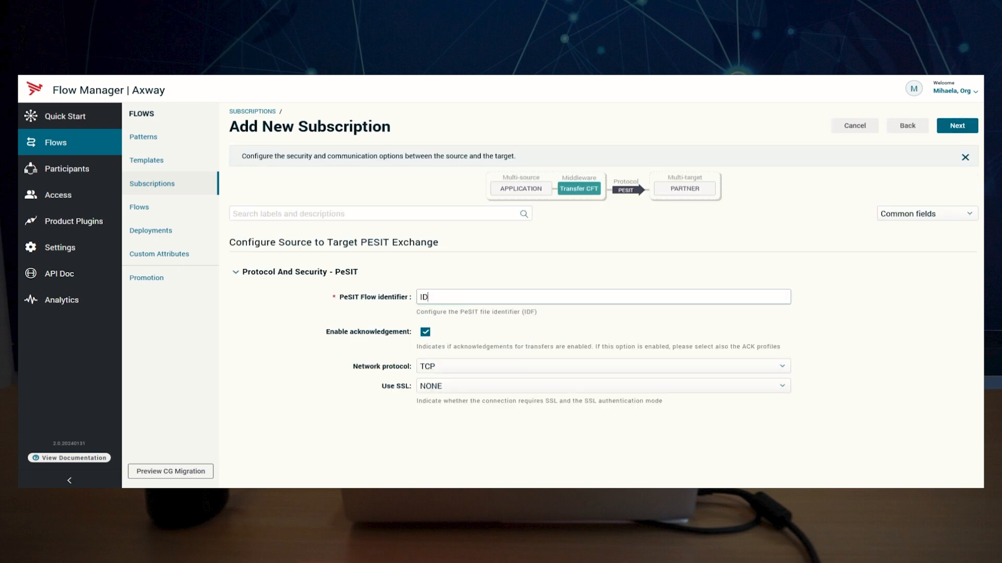
pyautogui.write('F_demo01')
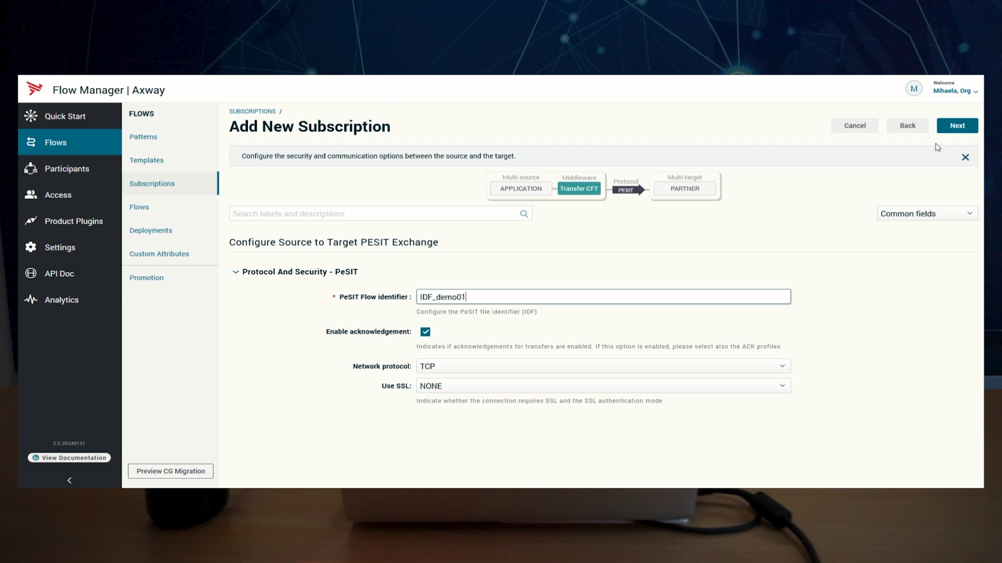
pyautogui.click(957, 128)
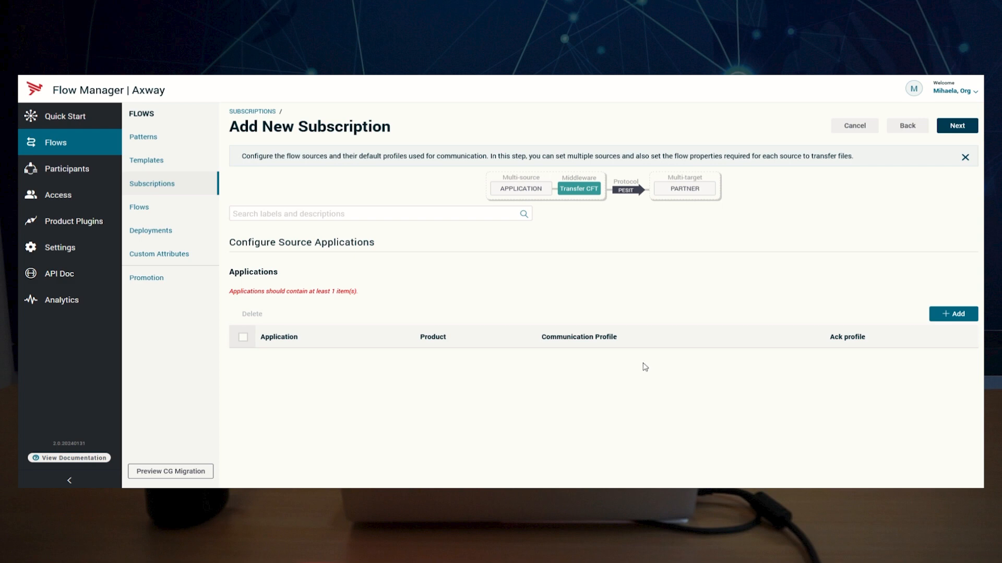
pyautogui.click(953, 314)
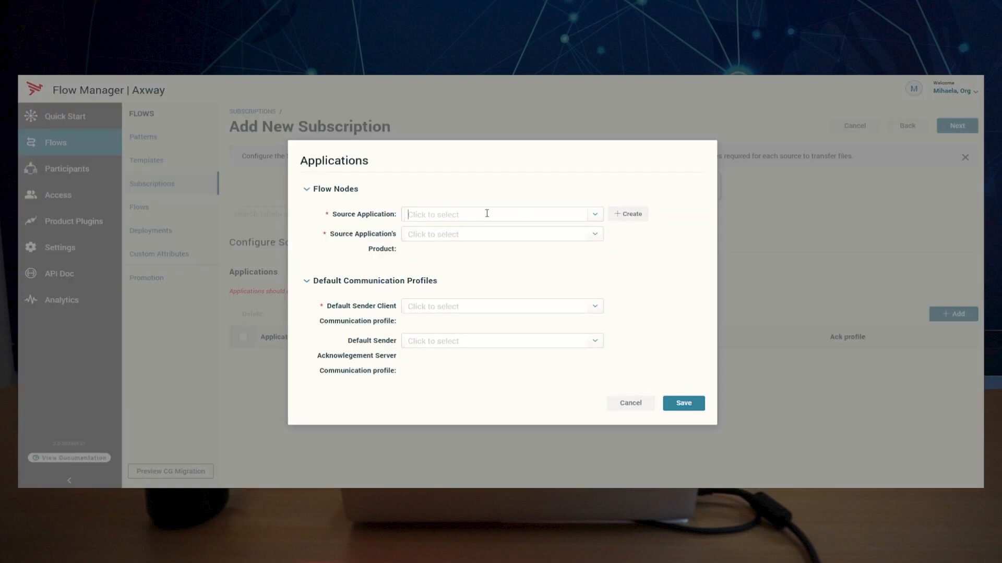
pyautogui.click(486, 213)
pyautogui.click(481, 230)
pyautogui.click(501, 306)
pyautogui.write('PESIT_SSL')
pyautogui.click(474, 322)
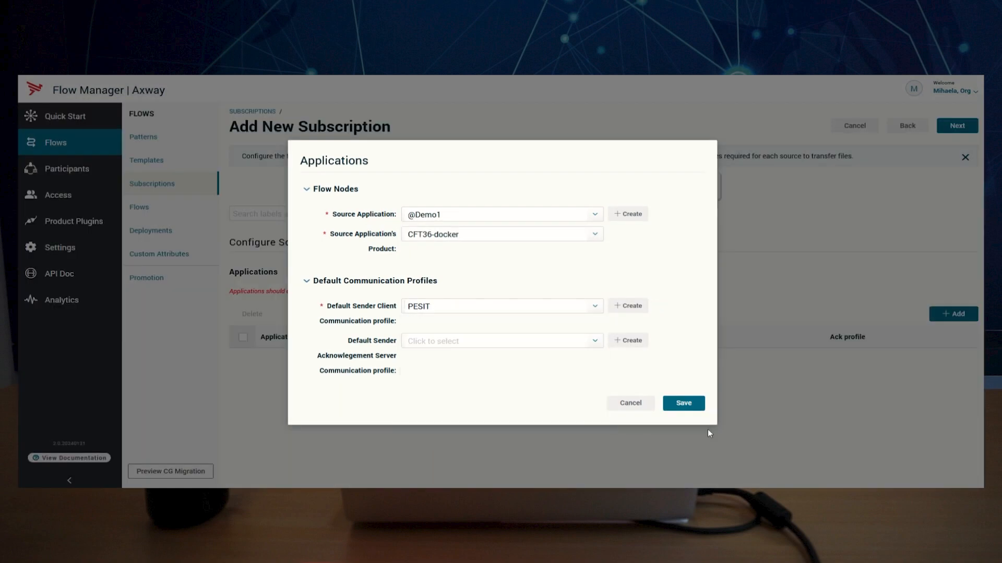
pyautogui.click(684, 404)
pyautogui.click(954, 303)
pyautogui.click(543, 213)
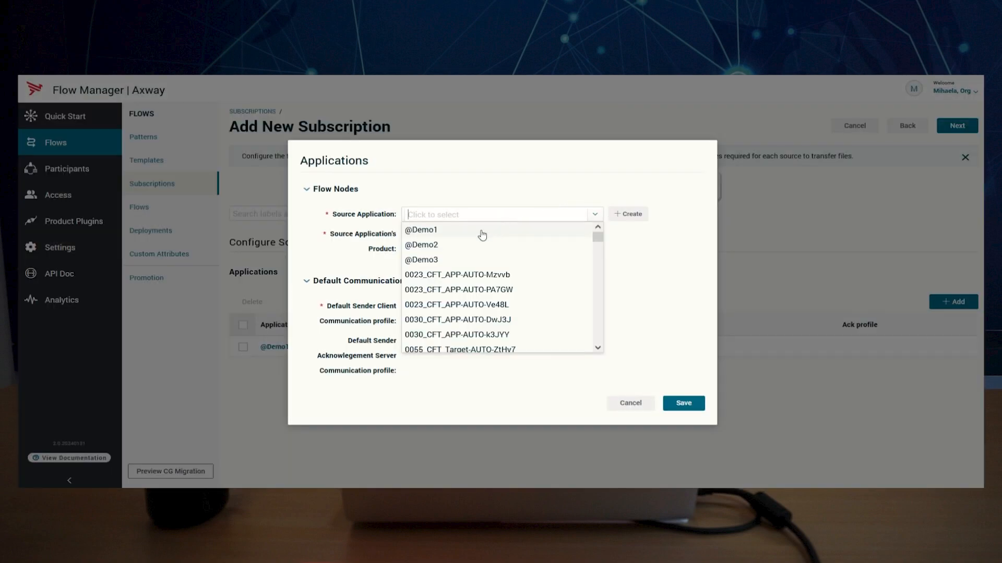
pyautogui.click(472, 243)
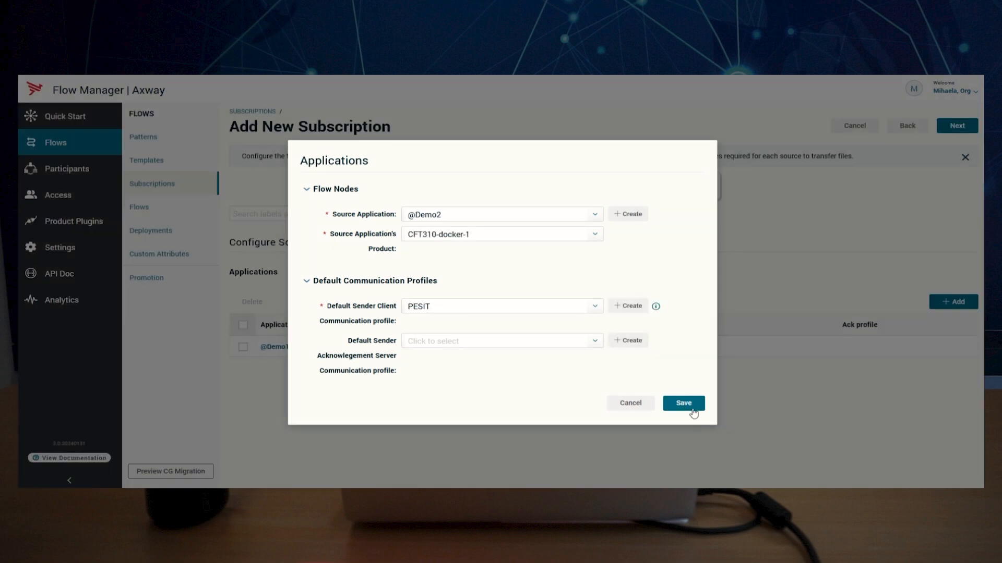
pyautogui.click(683, 404)
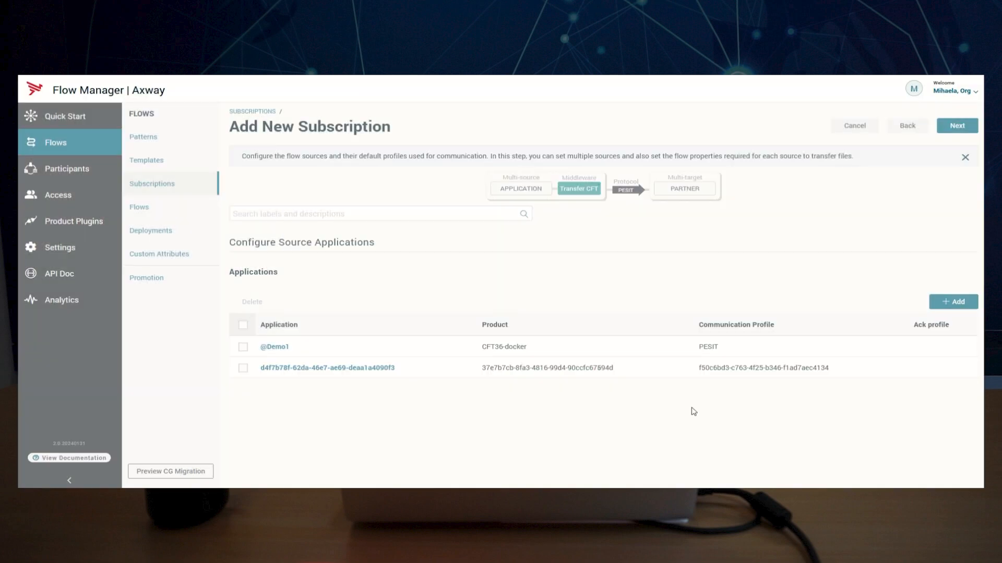
pyautogui.click(940, 303)
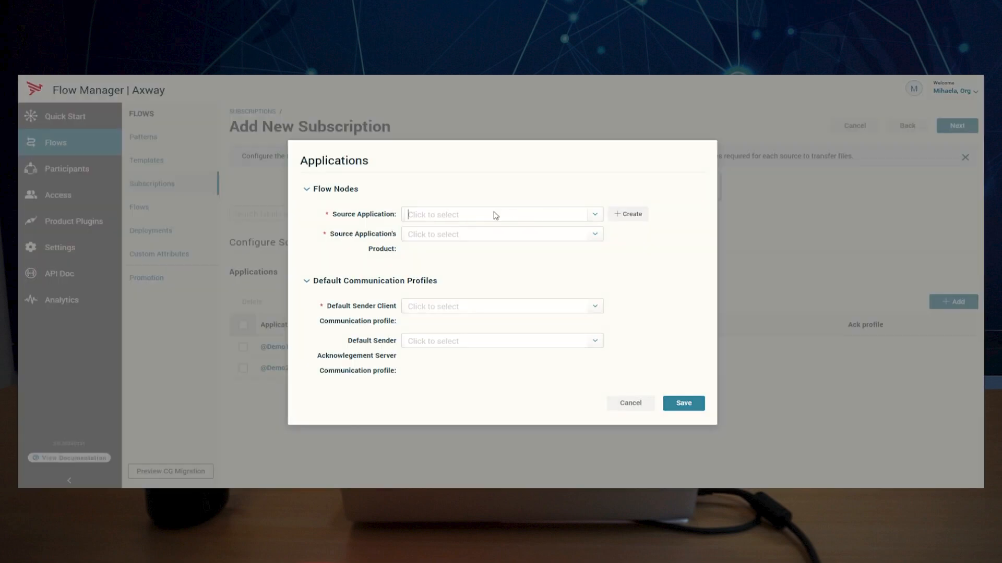
pyautogui.click(495, 215)
pyautogui.click(447, 260)
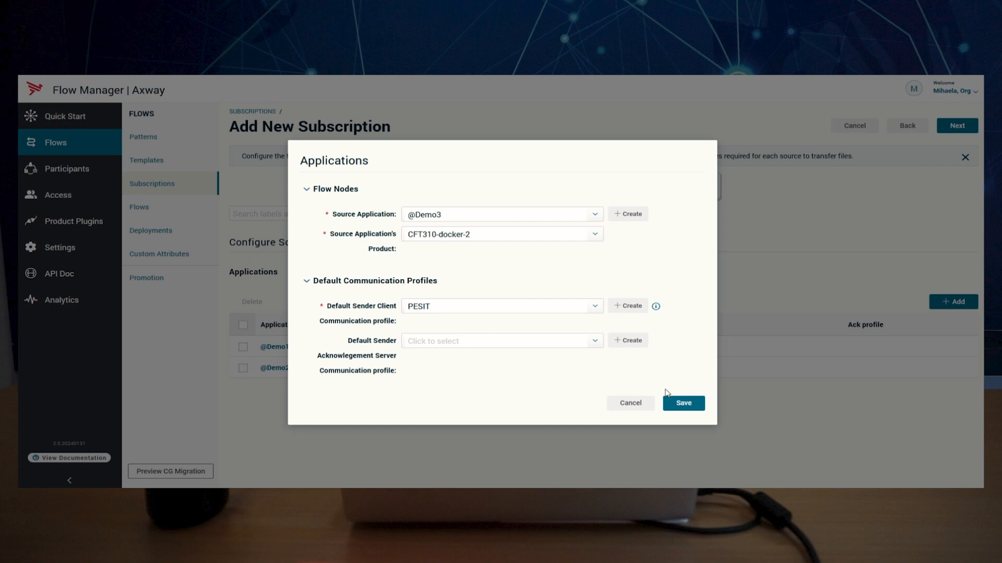
pyautogui.click(683, 403)
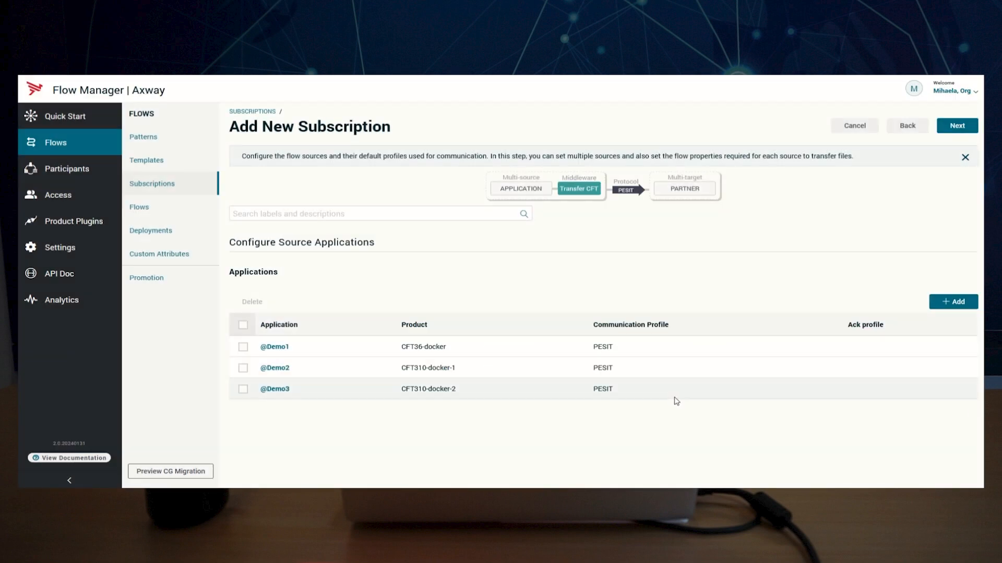
pyautogui.click(956, 125)
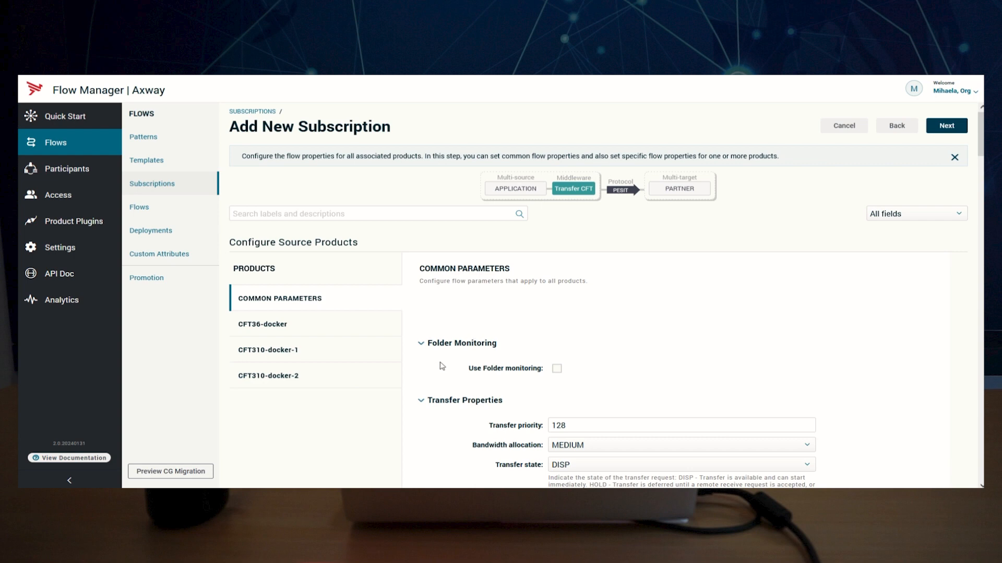
# Enable folder monitoring in the common parameters with the folder identifier FIDF_01demo.
pyautogui.click(556, 369)
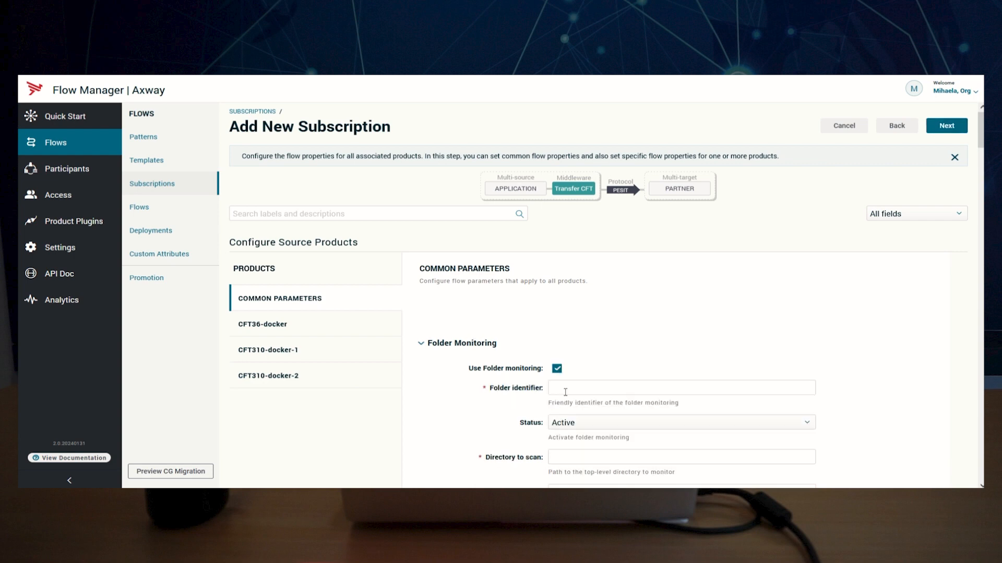
pyautogui.click(566, 390)
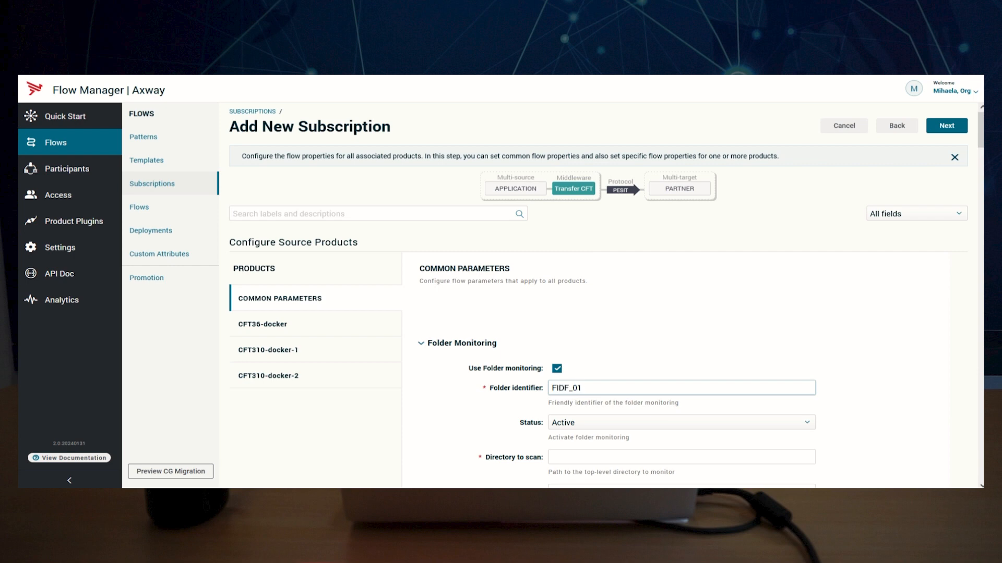
pyautogui.write('demo')
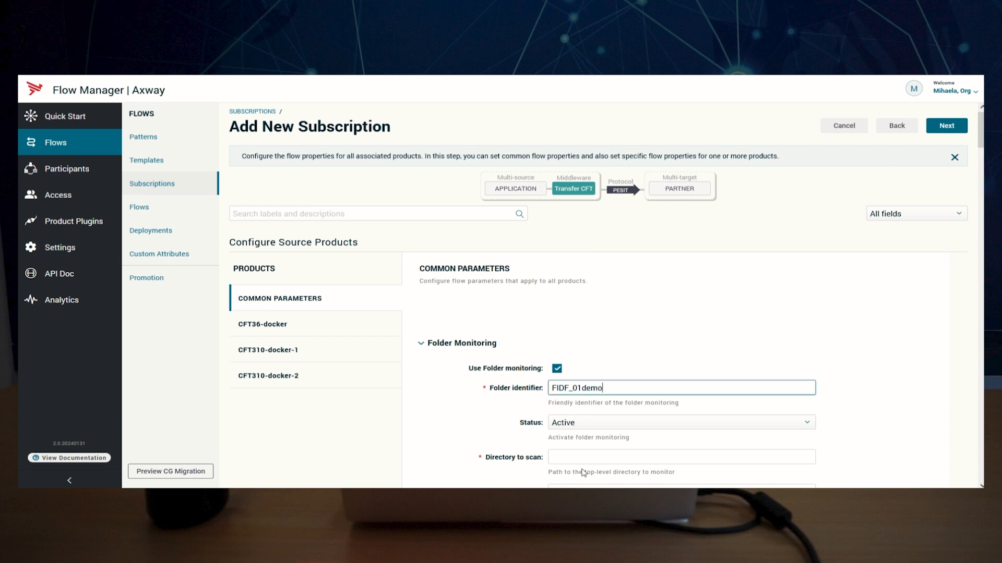
# Set the common directory to scan to scandirDEMO01 and the directory where files are tracked to trackDemo01.
pyautogui.click(585, 460)
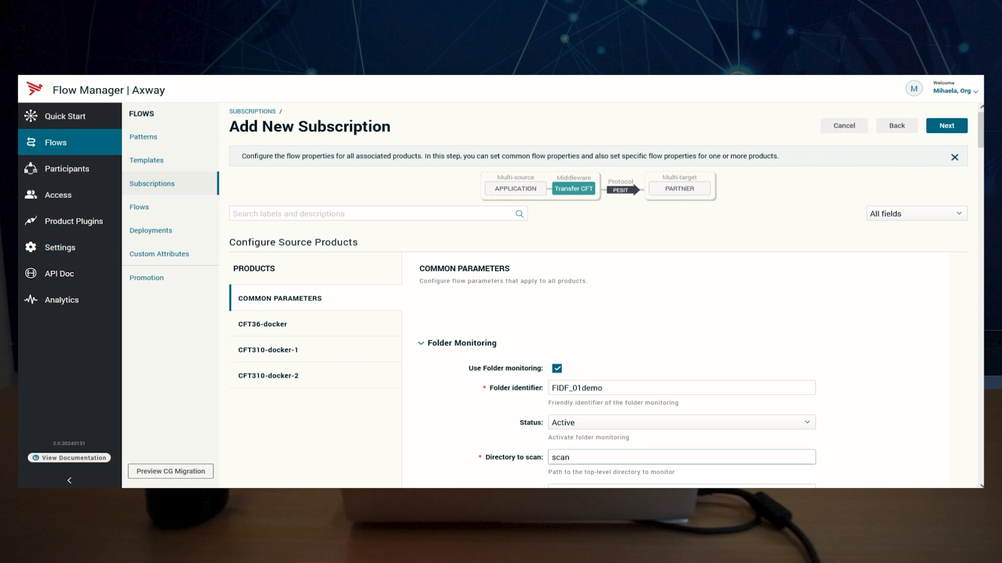
pyautogui.write('scandirDEMO01')
pyautogui.scroll(-2, 459, 412)
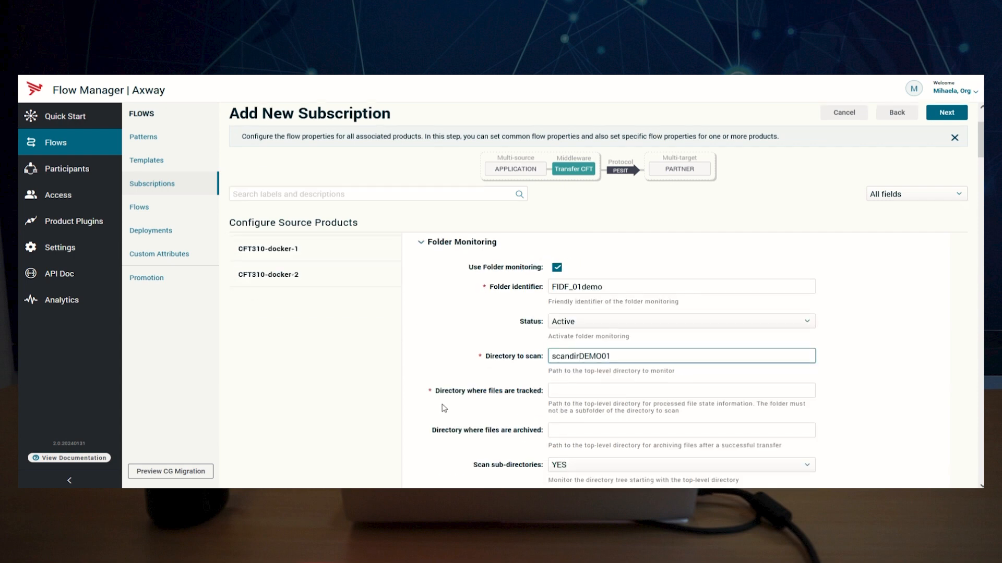
pyautogui.click(562, 396)
pyautogui.write('tra')
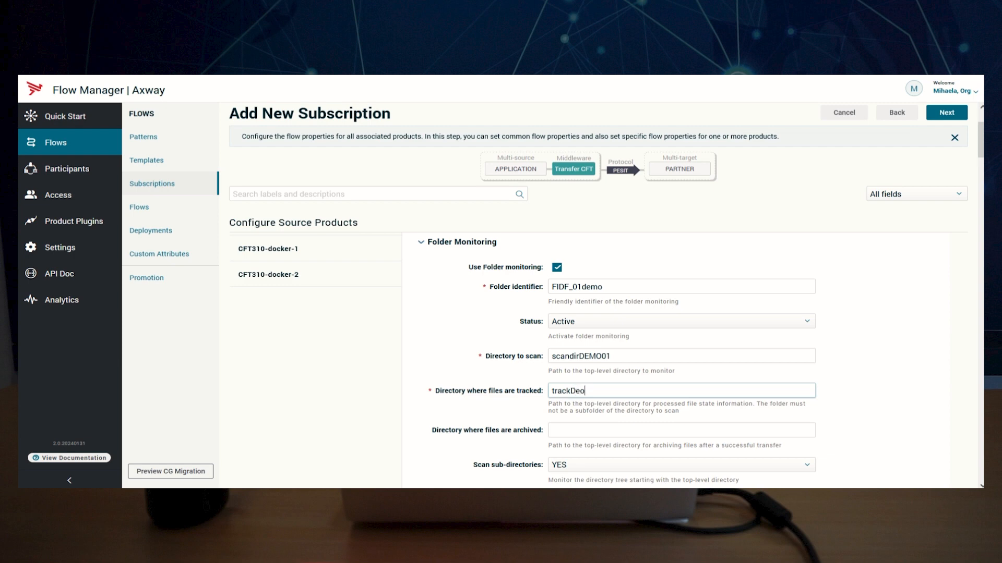
pyautogui.write('ckDemo01')
# Set the common pre-processing script to custom, using the existing script file democommonscript.sh.
pyautogui.scroll(-3, 511, 393)
pyautogui.scroll(-3, 511, 393)
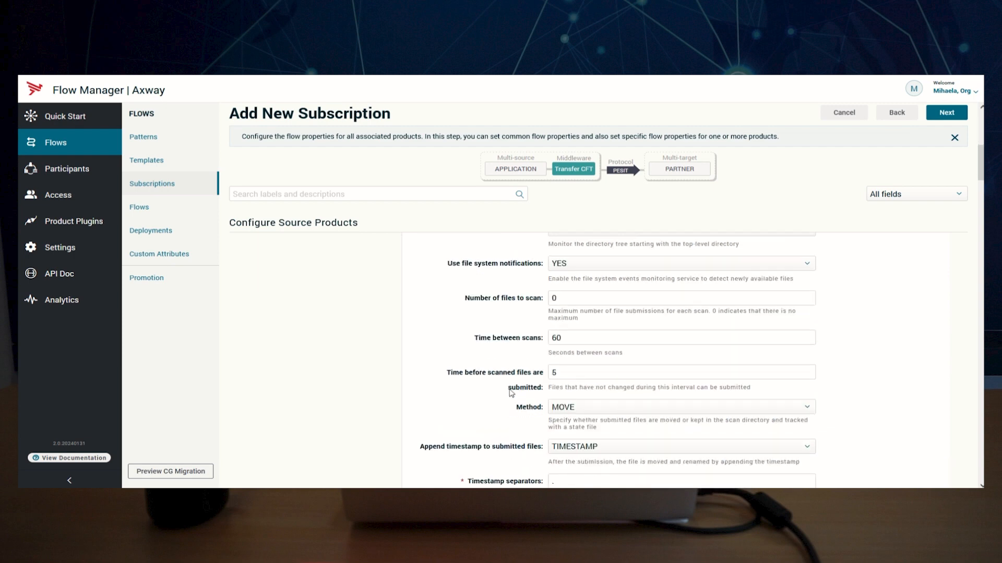
pyautogui.scroll(-2, 500, 387)
pyautogui.scroll(-4, 500, 387)
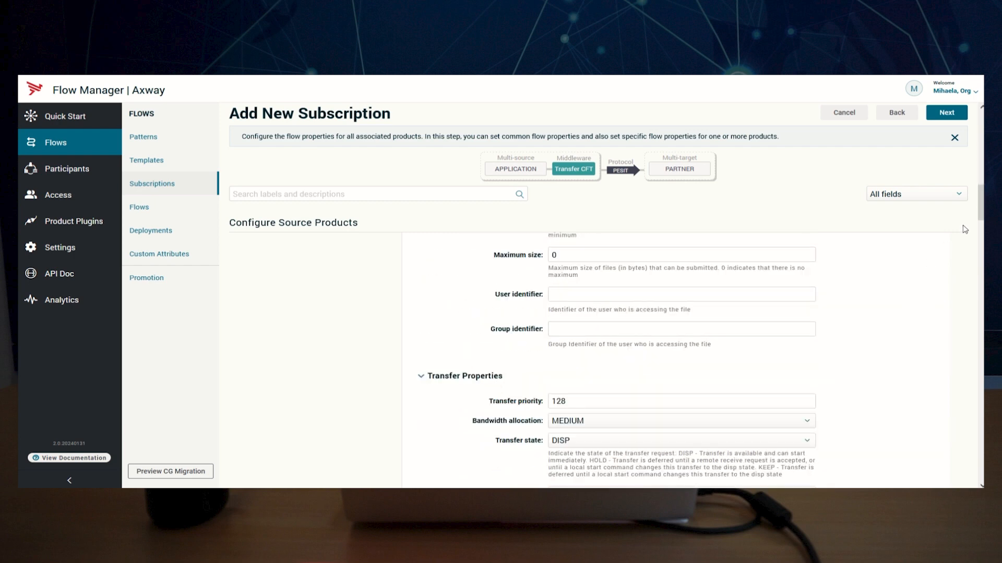
pyautogui.moveTo(980, 203); pyautogui.dragTo(965, 423)
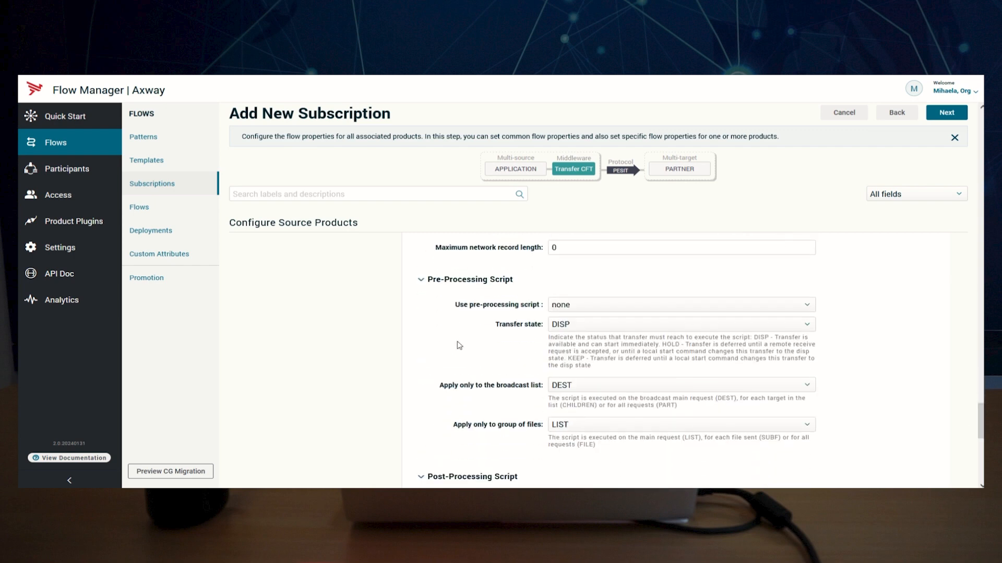
pyautogui.click(555, 307)
pyautogui.click(571, 334)
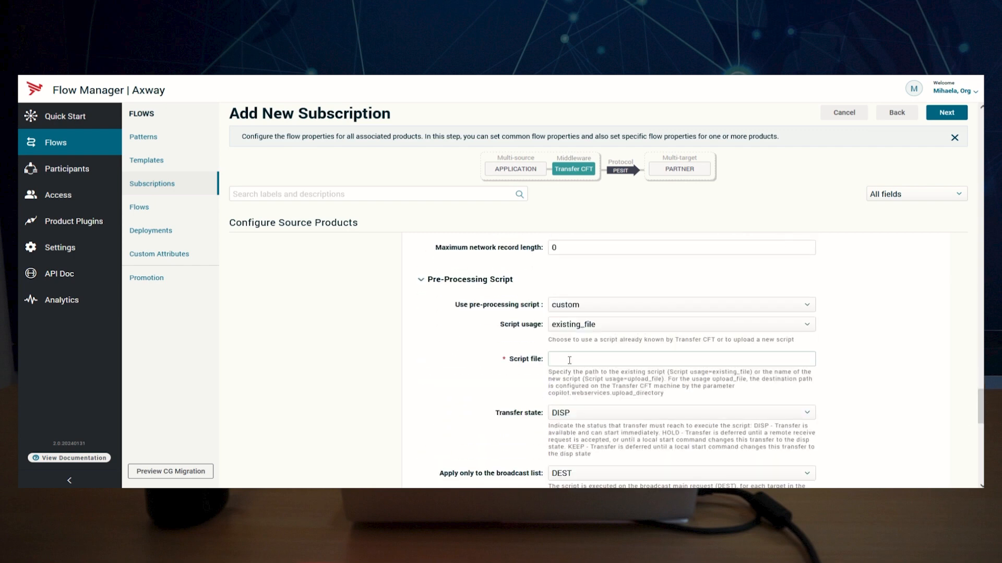
pyautogui.click(574, 360)
pyautogui.write('democommonscript.sh')
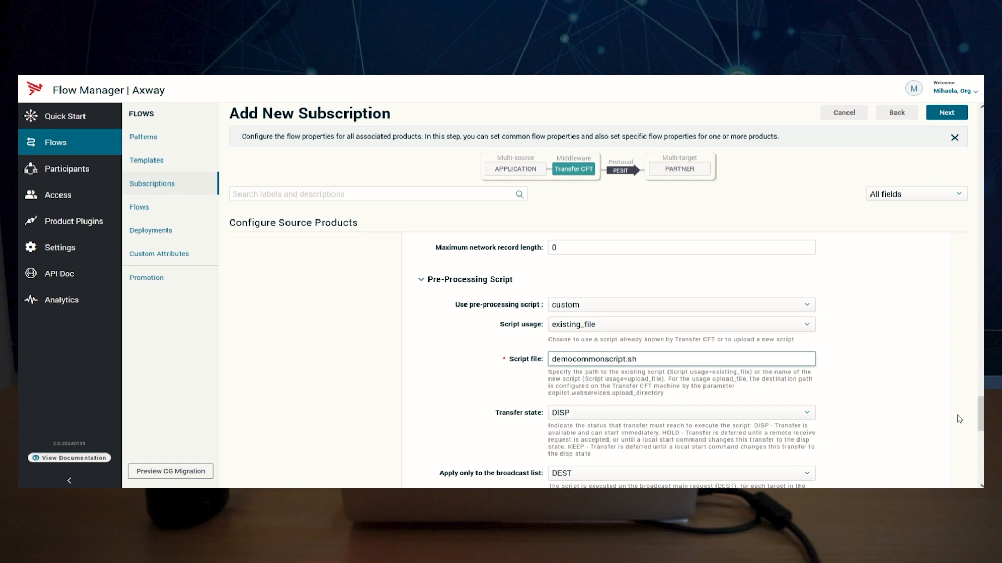
# Customize the product CFT310-docker-2 by overriding its folder monitoring directory to scan with scanNEWDIR01.
pyautogui.moveTo(977, 406); pyautogui.dragTo(980, 128)
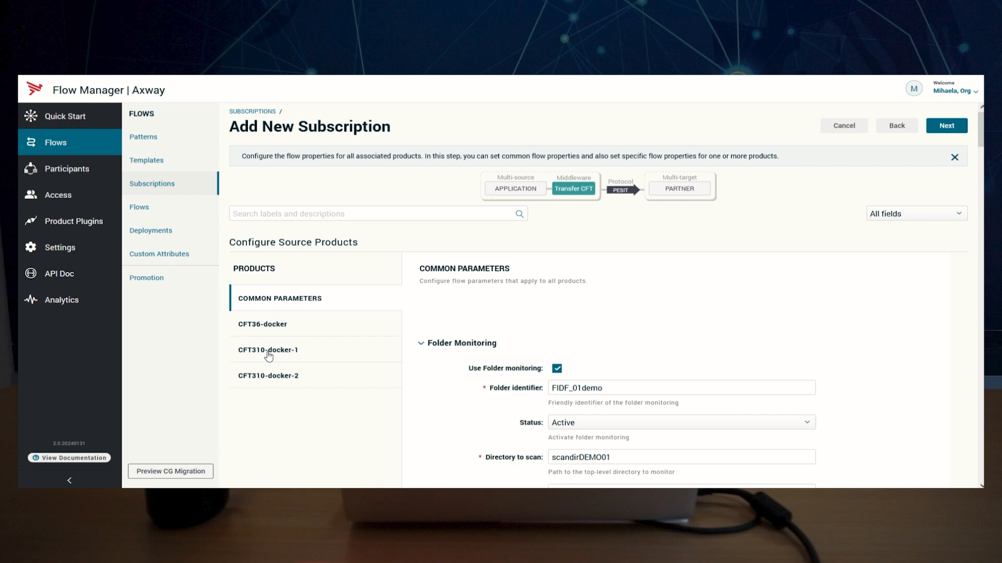
pyautogui.click(306, 380)
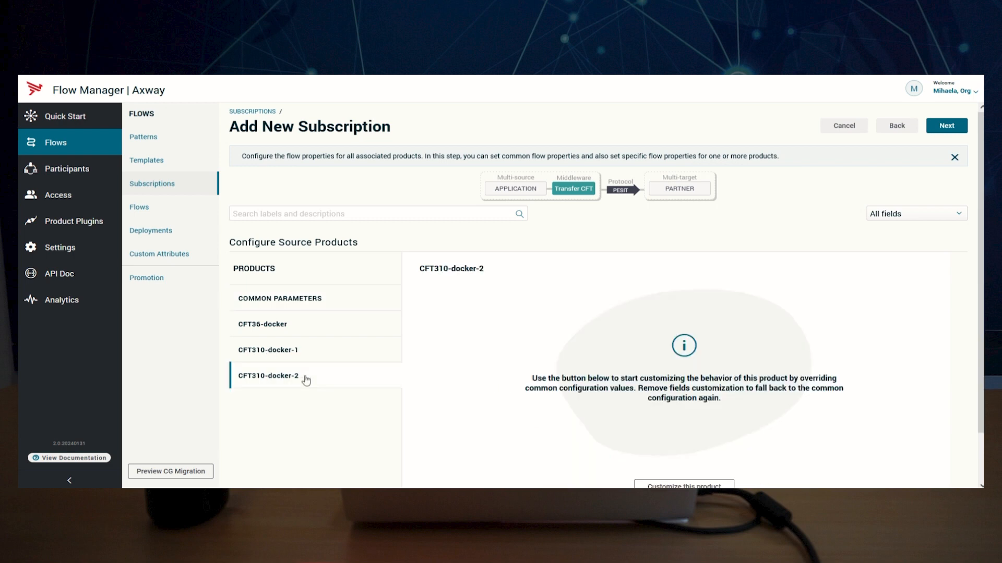
pyautogui.click(690, 485)
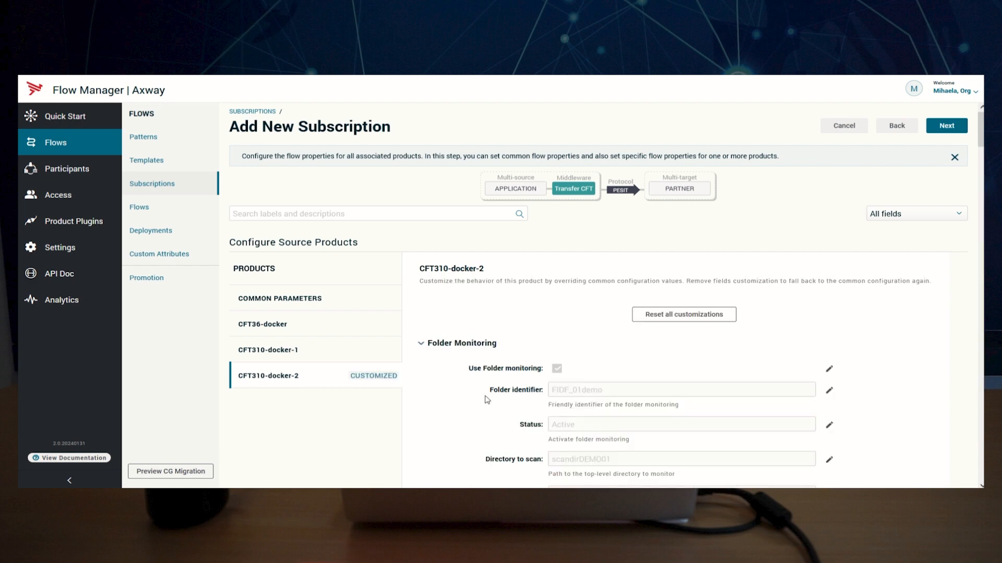
pyautogui.scroll(-1, 471, 390)
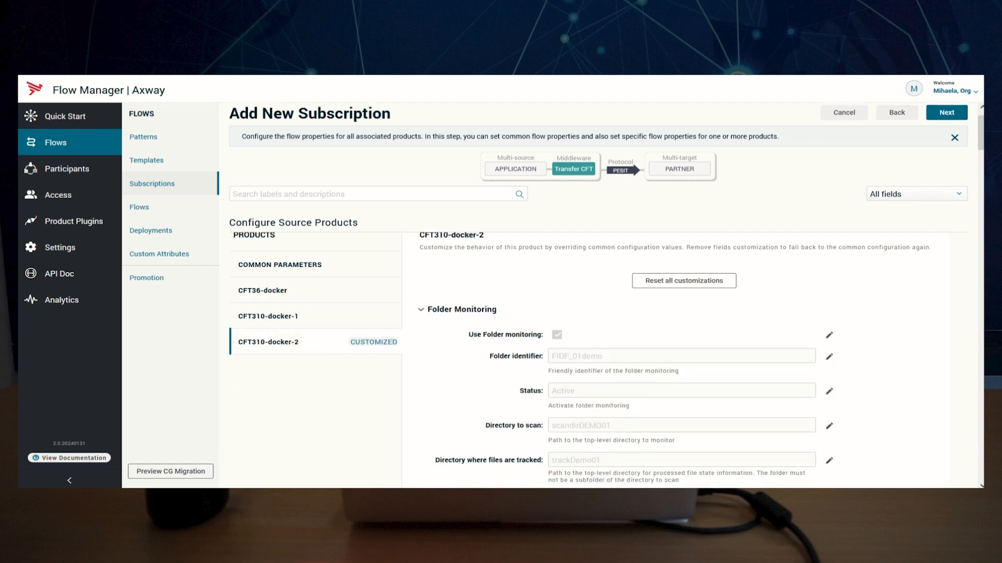
pyautogui.click(831, 428)
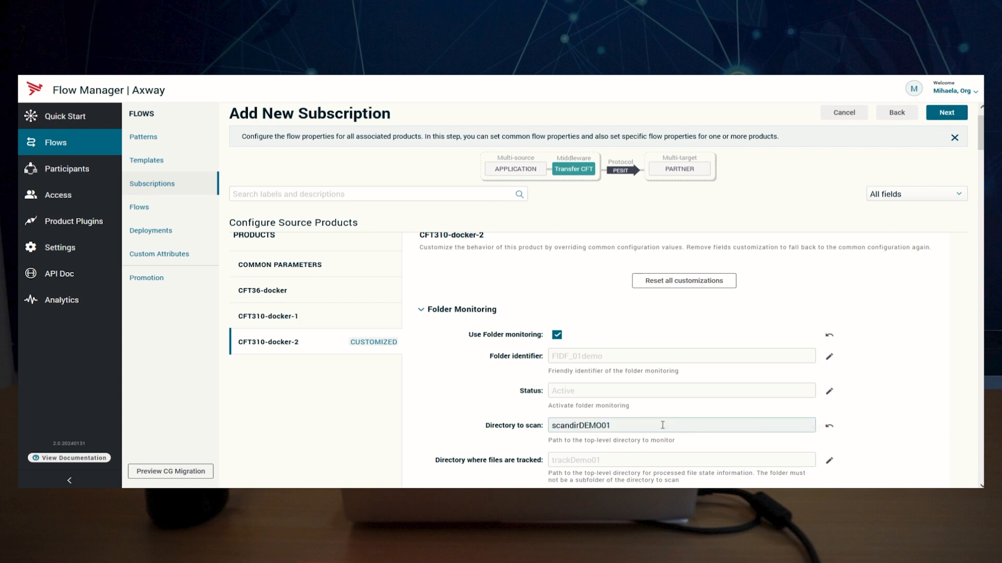
pyautogui.moveTo(632, 426); pyautogui.dragTo(517, 442)
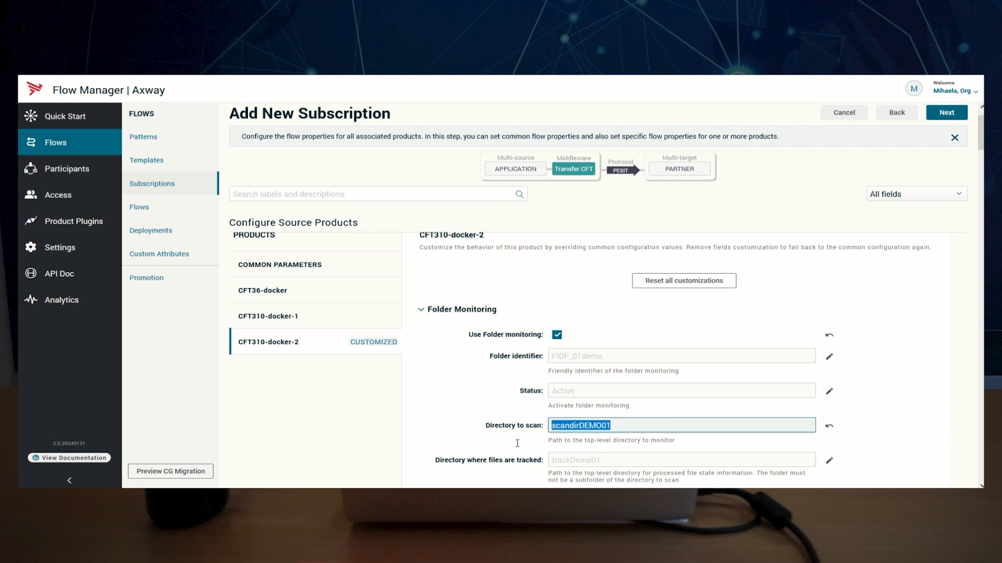
pyautogui.write('scan')
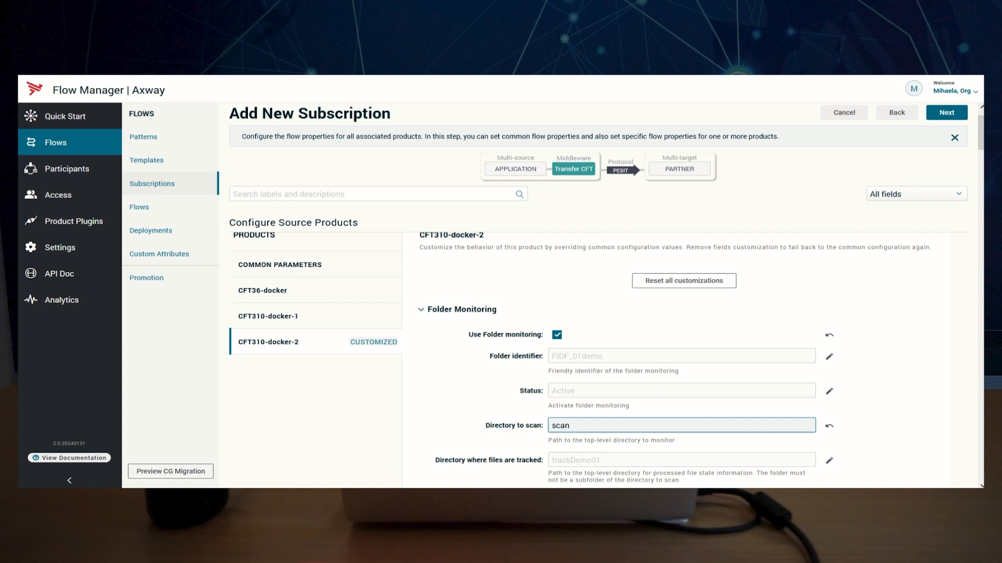
pyautogui.write('NEWDIR01')
# Override the pre-processing script file of the product CFT310-docker-2 with NEWscript.sh.
pyautogui.moveTo(981, 142); pyautogui.dragTo(961, 374)
pyautogui.scroll(-10, 961, 374)
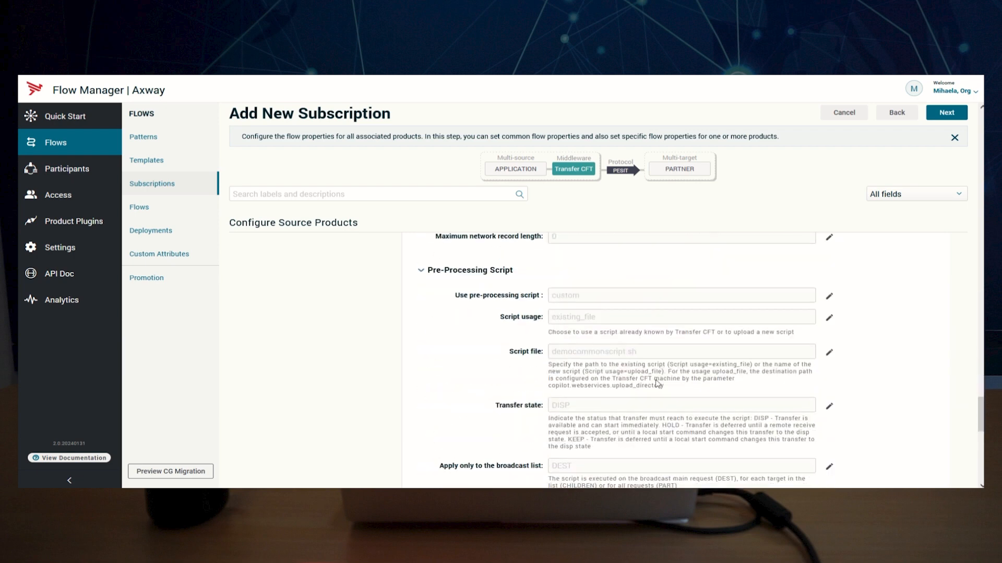
pyautogui.click(829, 352)
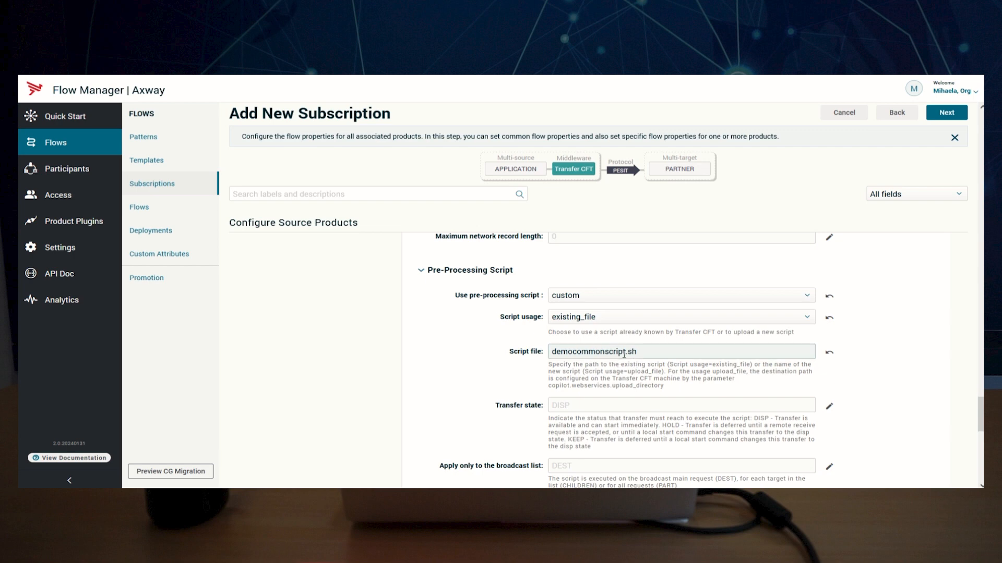
pyautogui.moveTo(606, 352); pyautogui.dragTo(536, 348)
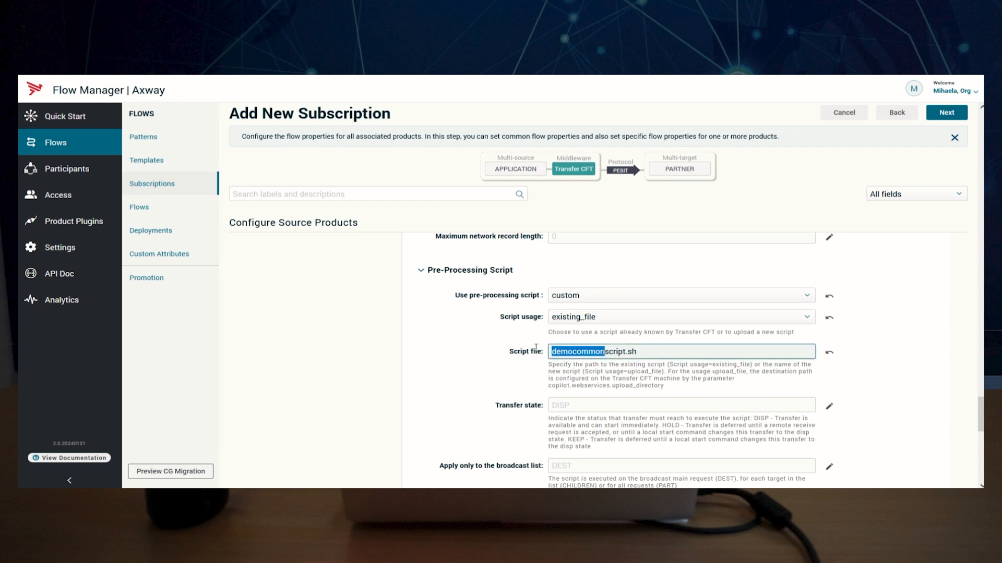
pyautogui.write('NEW')
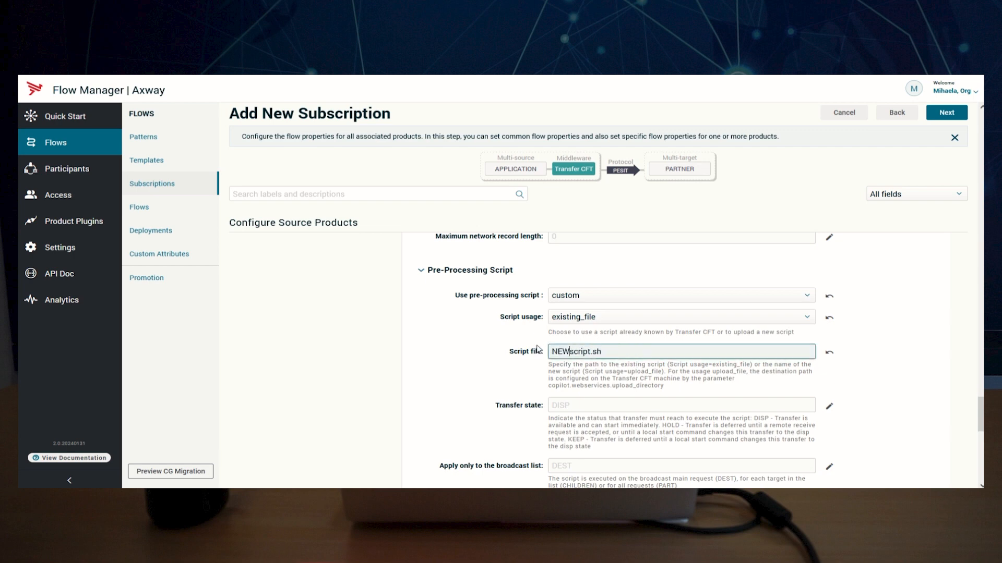
# Continue to the target configuration and add DemoPartner with the default receiver server communication profile demo pesit server test.
pyautogui.moveTo(980, 417); pyautogui.dragTo(981, 125)
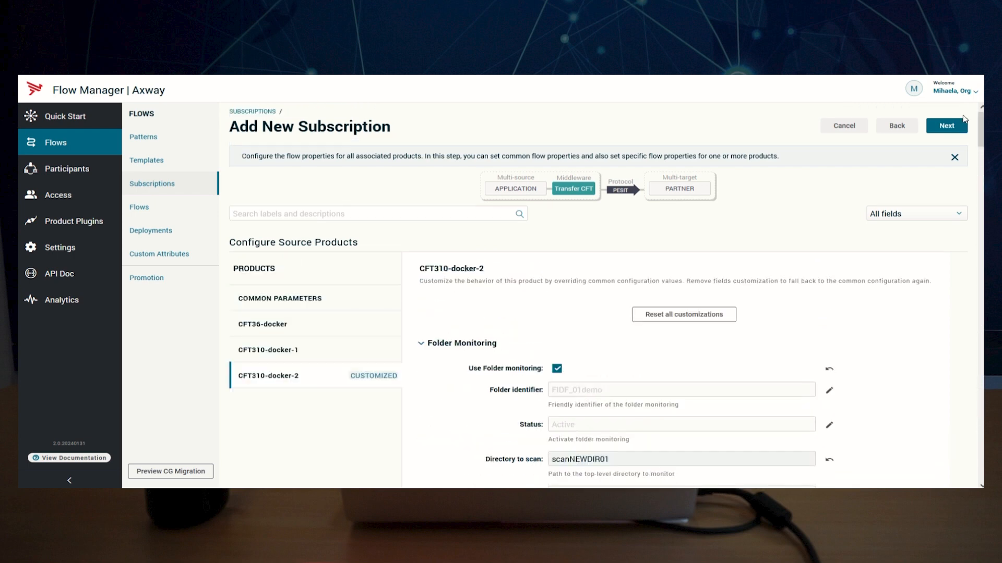
pyautogui.click(944, 128)
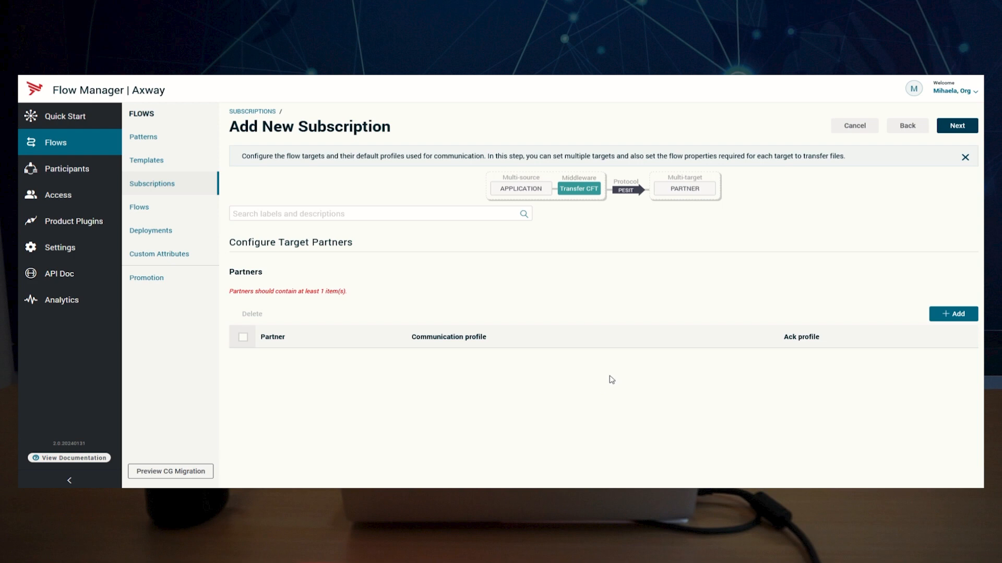
pyautogui.click(939, 315)
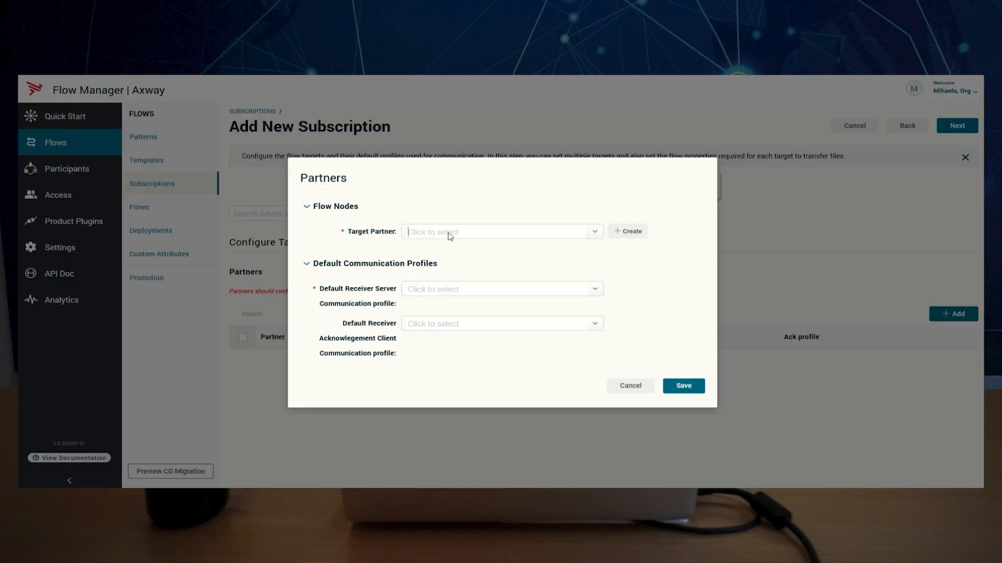
pyautogui.write('dem')
pyautogui.click(433, 247)
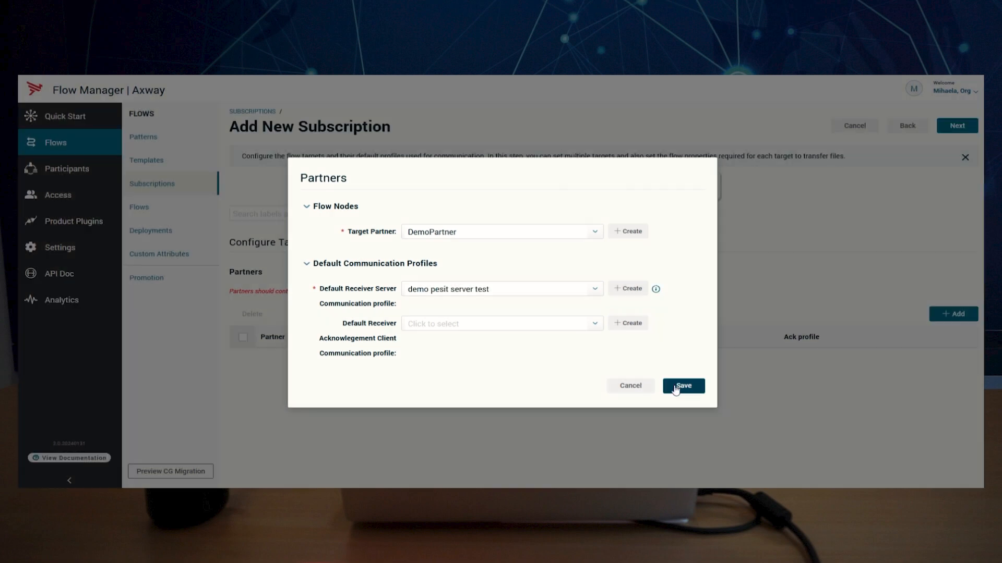
pyautogui.click(681, 386)
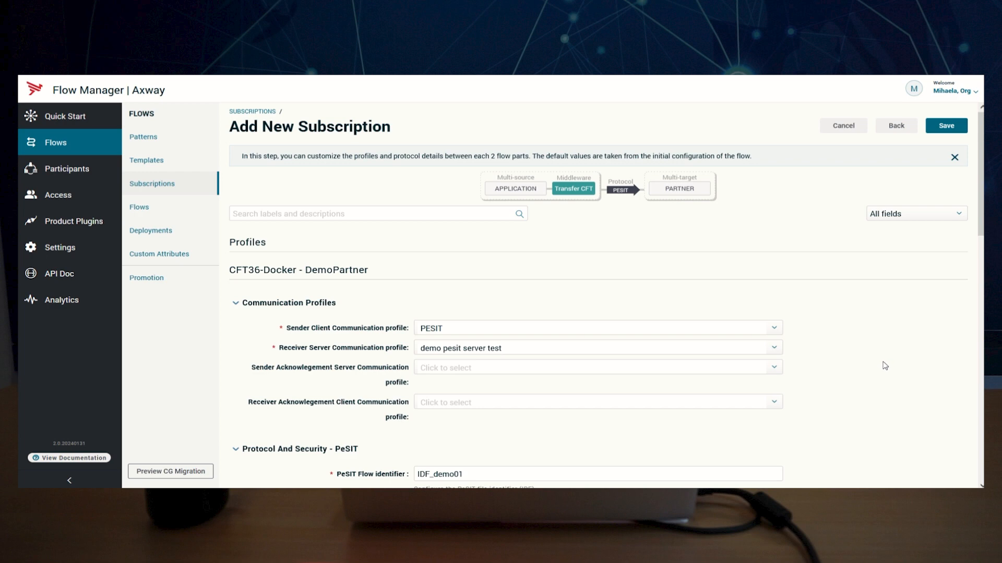
# Set the PeSIT compression level to No and disable acknowledgement for the link between CFT36-Docker and DemoPartner.
pyautogui.scroll(-5, 884, 366)
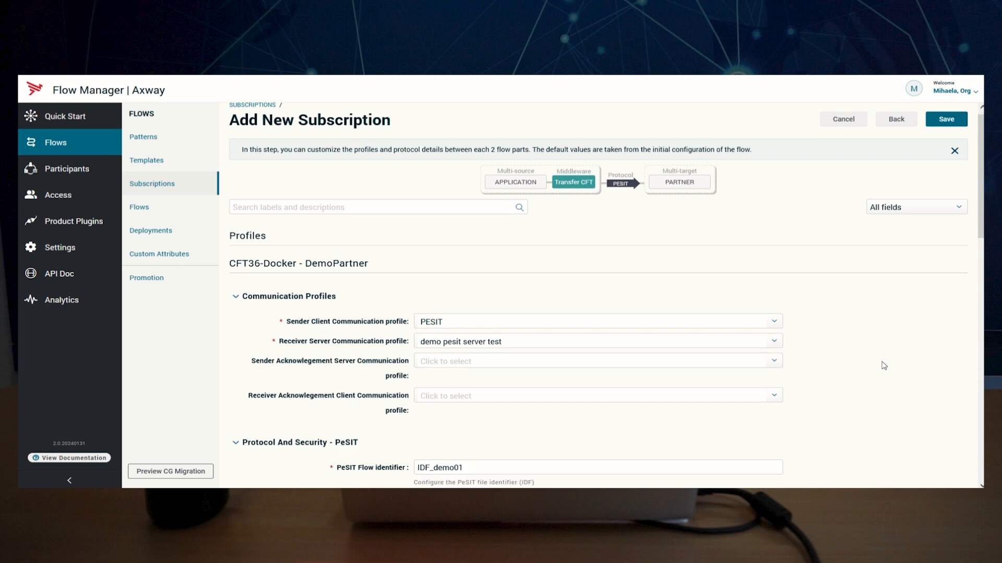
pyautogui.click(538, 379)
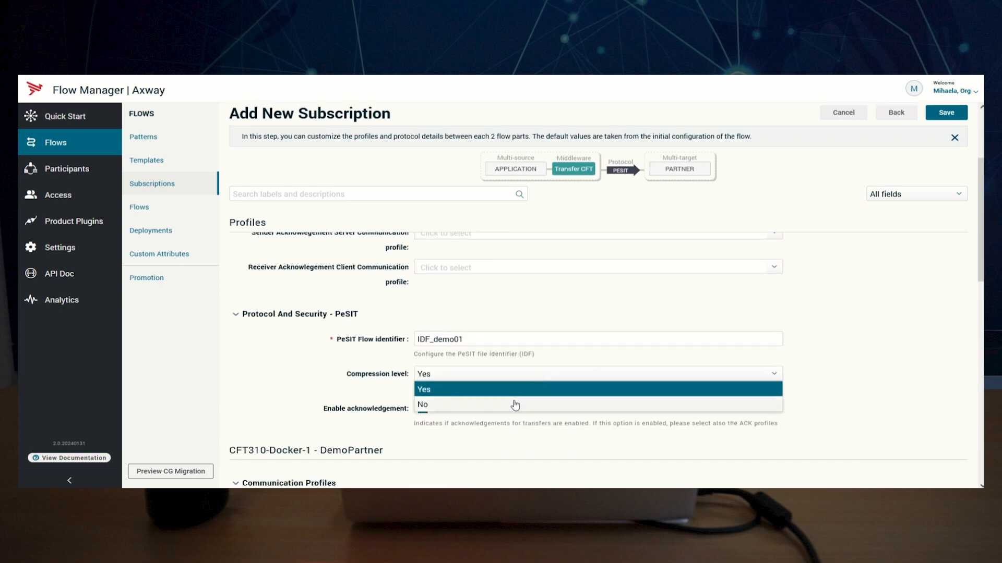
pyautogui.click(514, 406)
pyautogui.click(423, 409)
# Set the PeSIT compression level to No and disable acknowledgement for the link between CFT310-Docker-1 and DemoPartner.
pyautogui.scroll(-1, 631, 409)
pyautogui.scroll(-6, 632, 409)
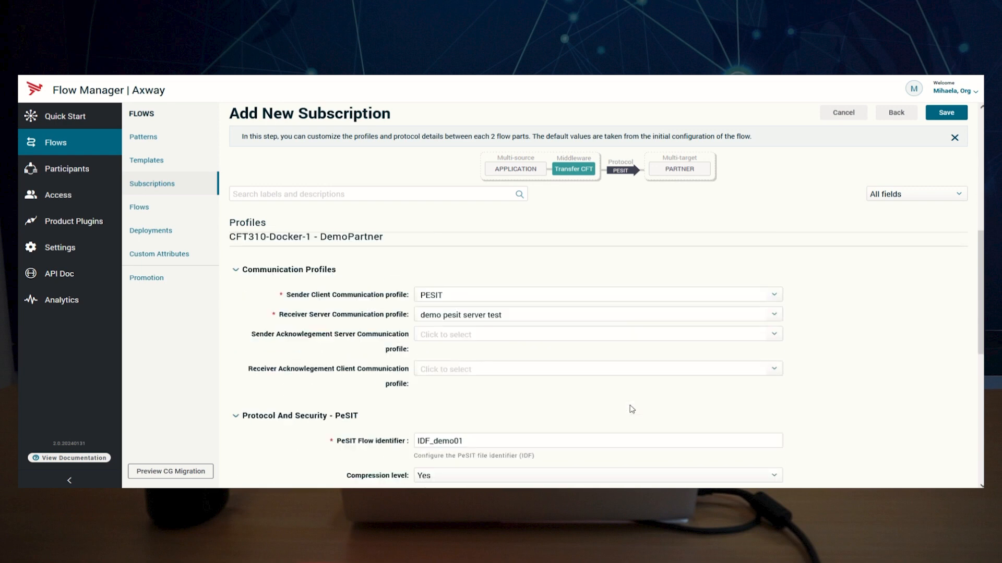
pyautogui.click(531, 387)
pyautogui.click(508, 418)
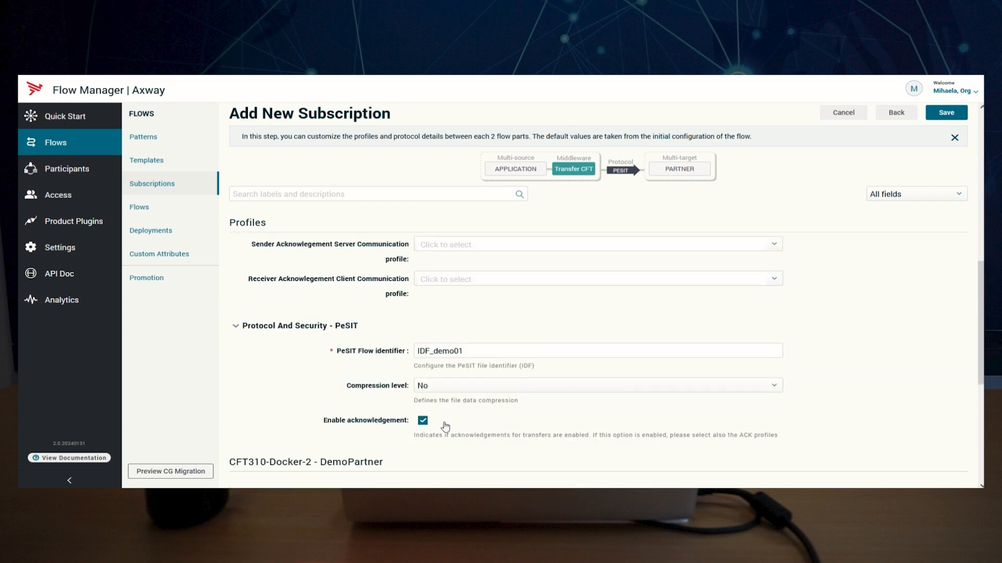
pyautogui.click(422, 421)
# Set the PeSIT compression level to No and disable acknowledgement for the link between CFT310-Docker-2 and DemoPartner.
pyautogui.scroll(-7, 543, 416)
pyautogui.click(486, 419)
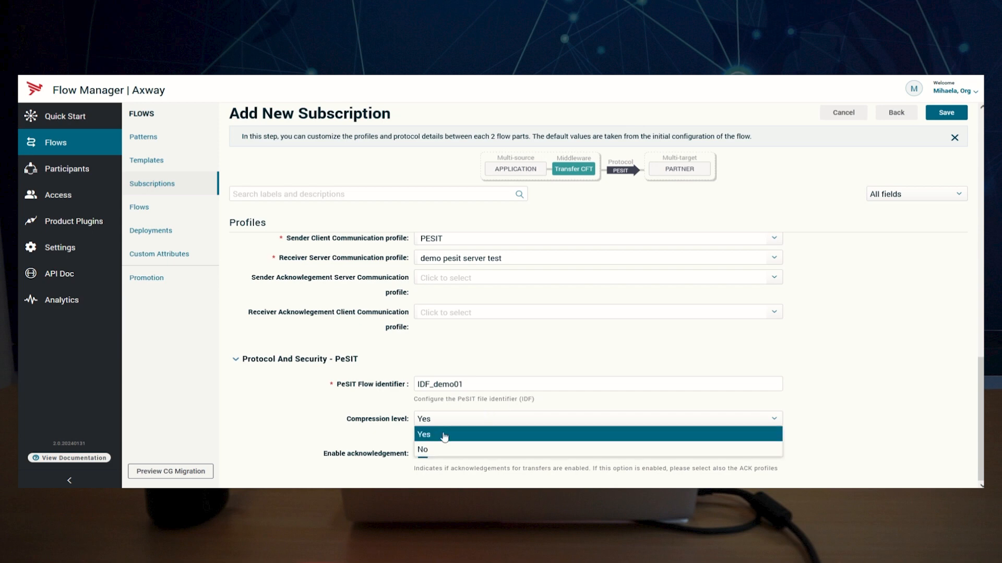
pyautogui.click(431, 450)
pyautogui.click(423, 454)
# Save the new subscription and deploy SubDemo01 from the subscriptions list.
pyautogui.scroll(-10, 642, 463)
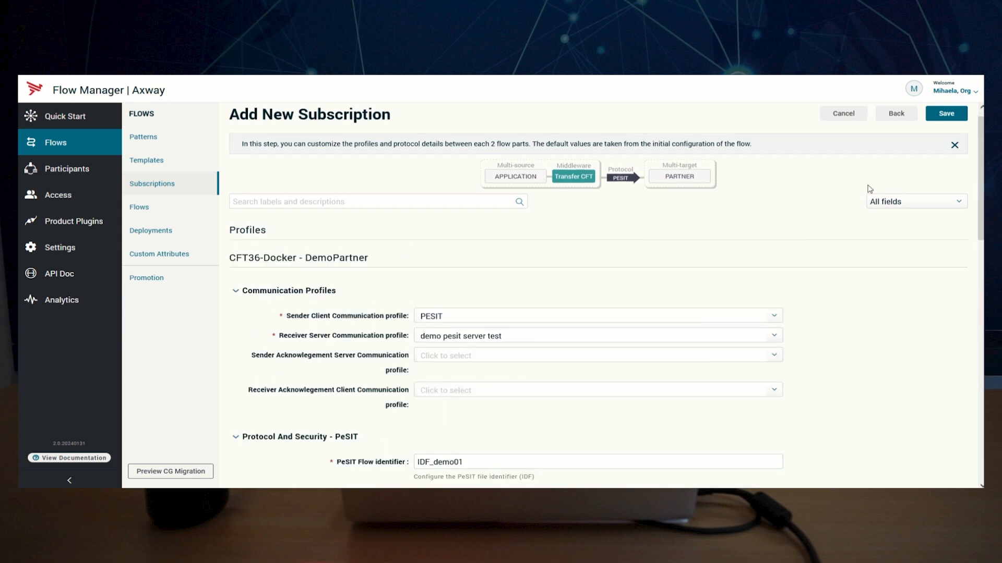
pyautogui.click(945, 113)
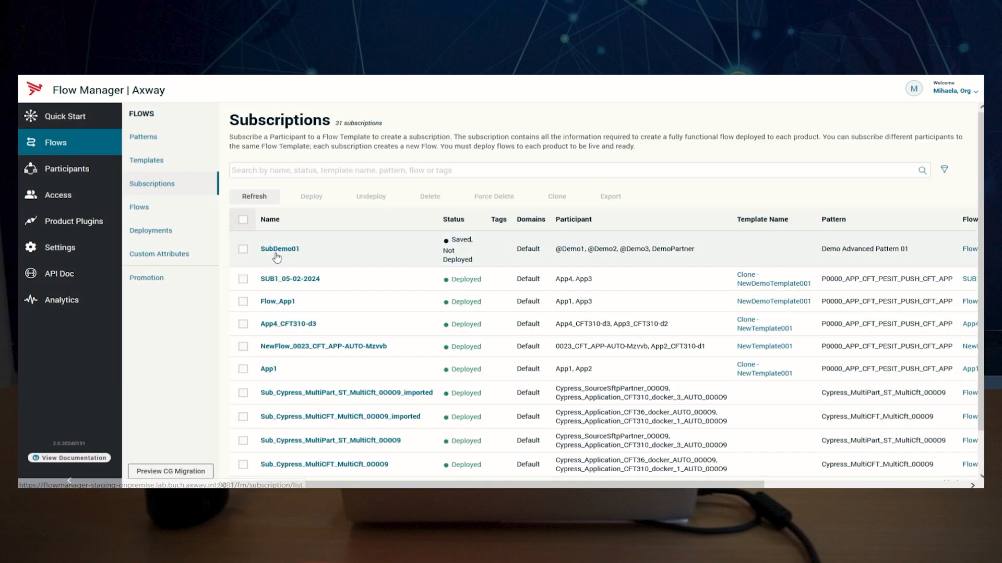
pyautogui.click(243, 250)
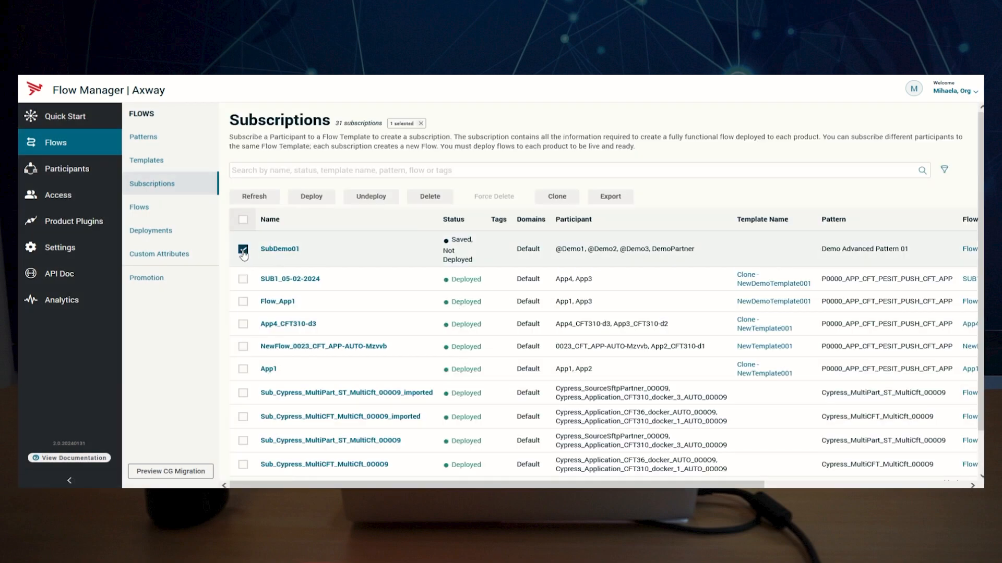
pyautogui.click(307, 200)
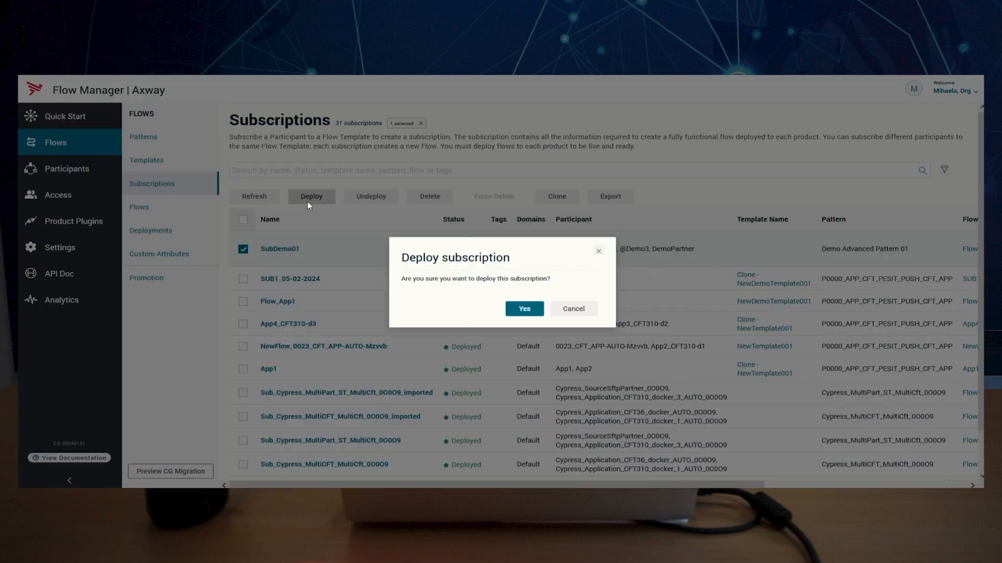
pyautogui.click(521, 309)
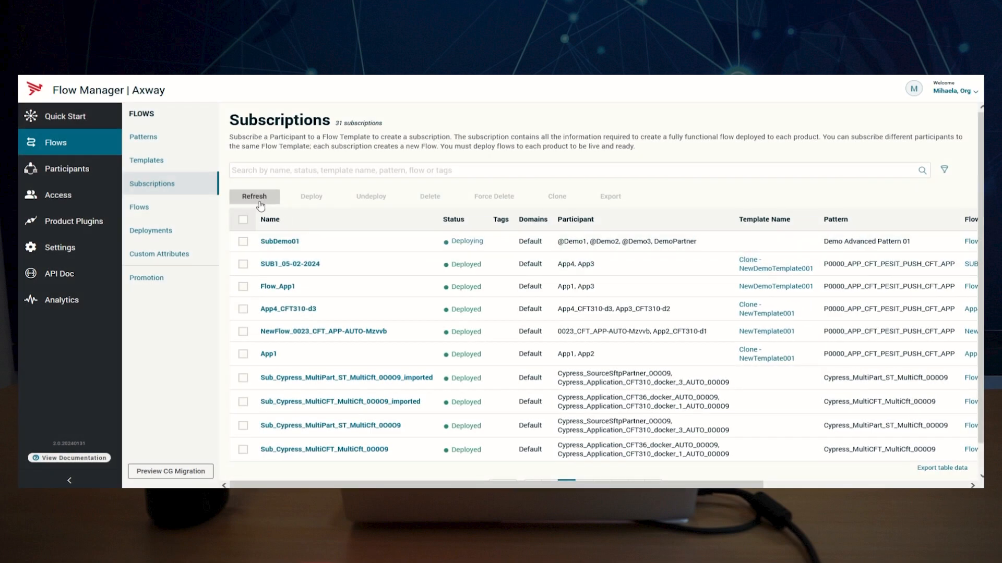
pyautogui.click(261, 205)
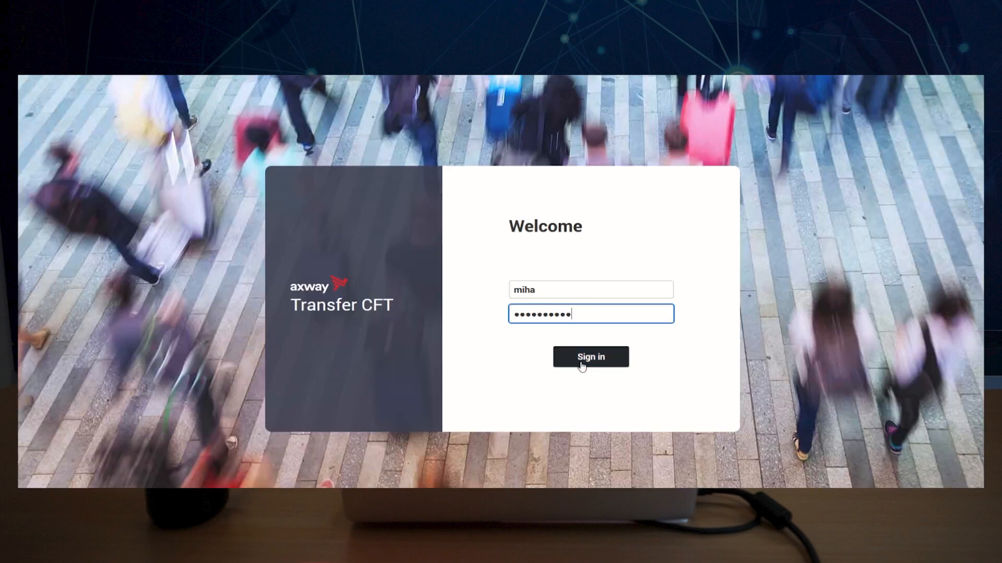
# Sign in to Transfer CFT on CFT310-docker-2 and open the folder monitoring definition FIDF_01DEMO.
pyautogui.click(582, 363)
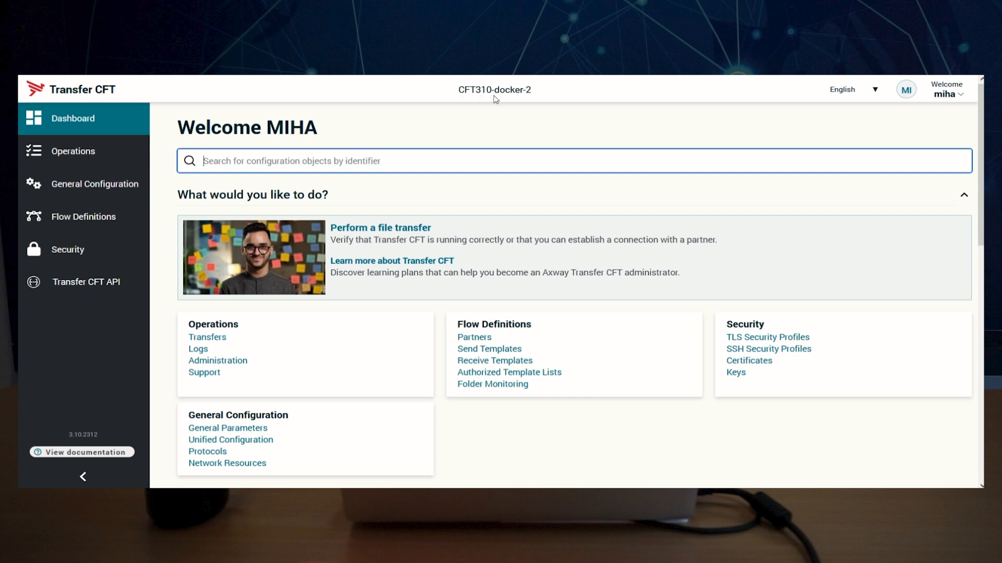
pyautogui.click(92, 227)
pyautogui.click(214, 380)
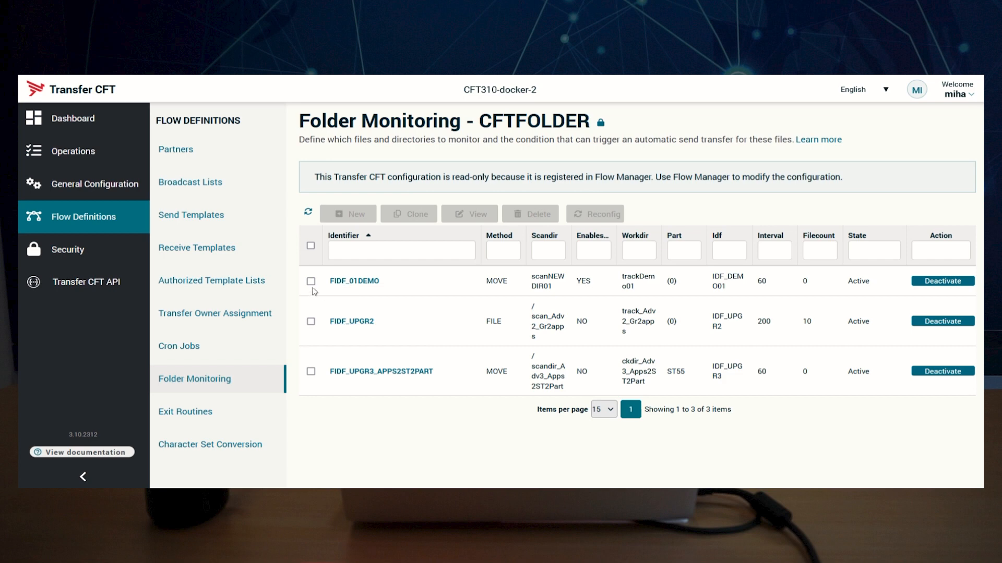
pyautogui.click(341, 283)
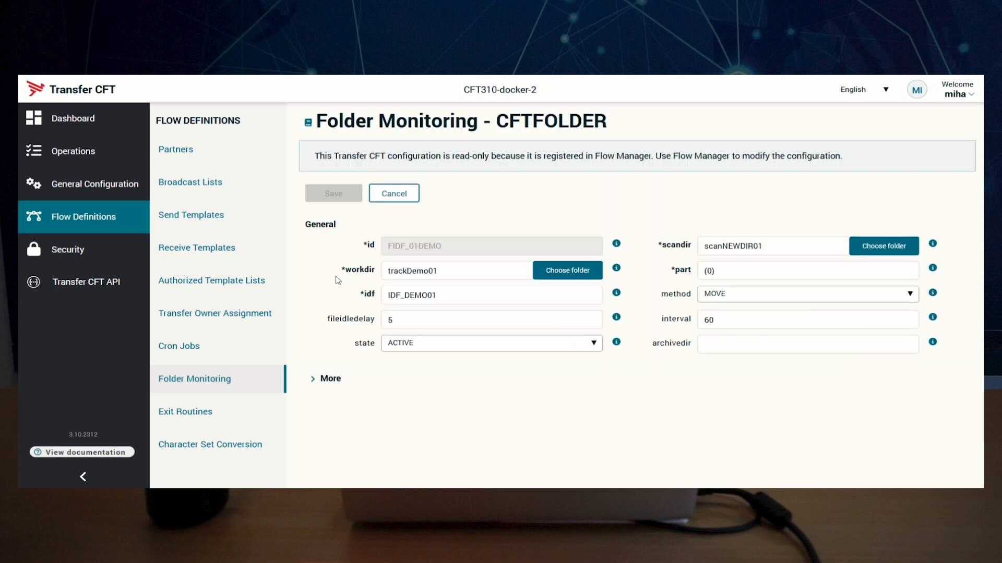
# Examine the scan directory and the additional settings of the FIDF_01DEMO folder monitoring definition.
pyautogui.moveTo(765, 246); pyautogui.dragTo(689, 245)
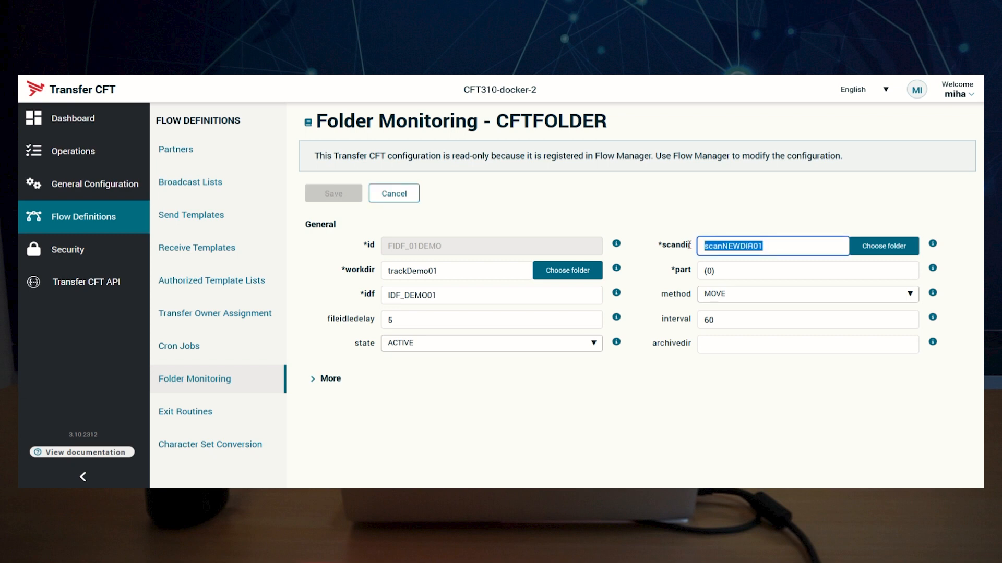
pyautogui.click(729, 213)
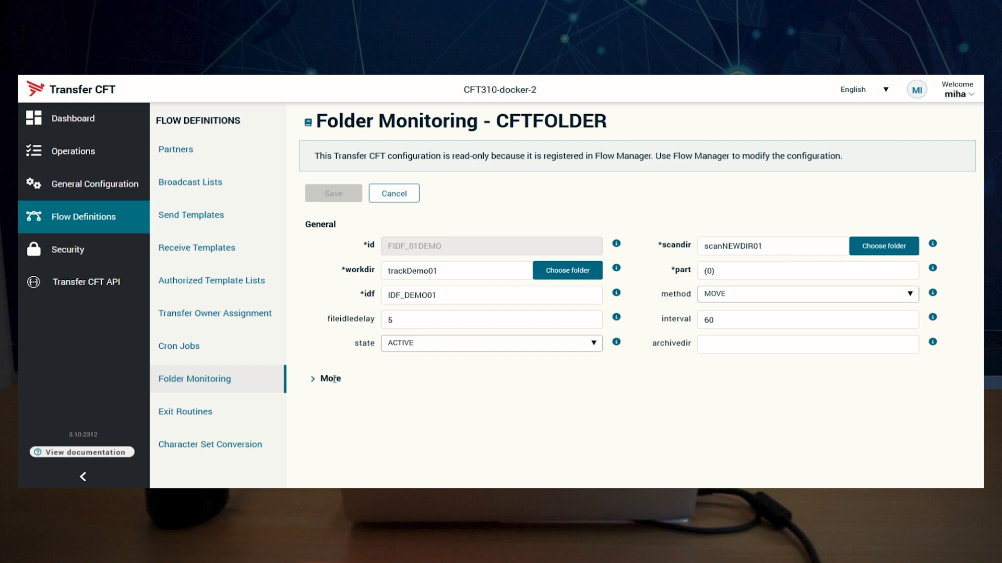
pyautogui.click(315, 379)
pyautogui.scroll(-2, 336, 332)
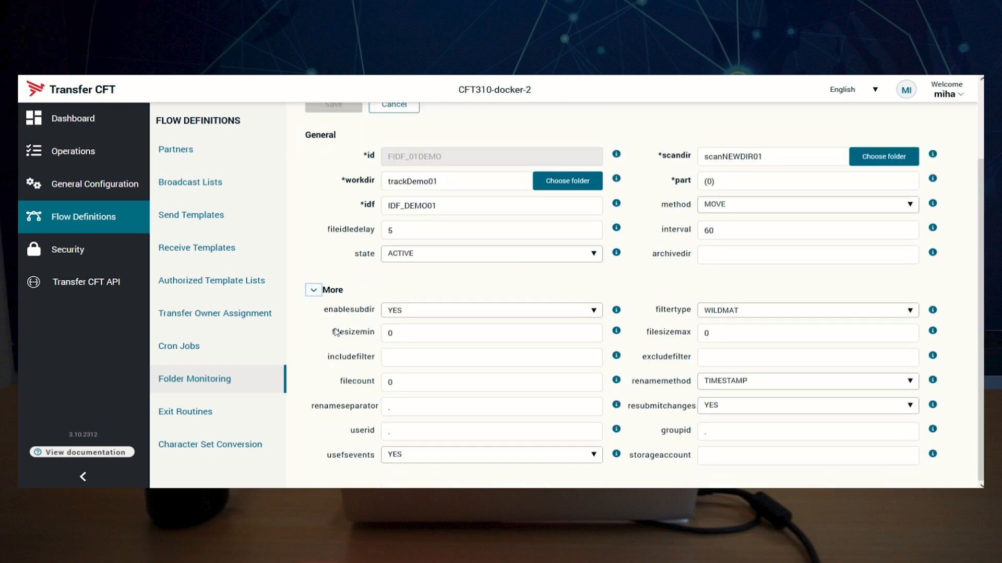
pyautogui.scroll(2, 335, 332)
# Open the send template IDF_DEMO01 and examine its file properties.
pyautogui.click(183, 218)
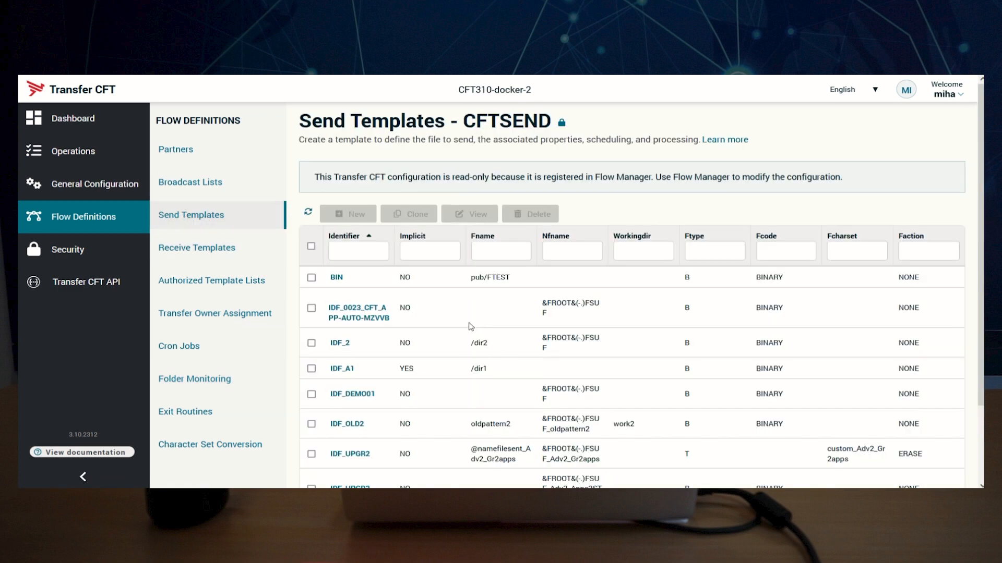
pyautogui.scroll(-1, 471, 326)
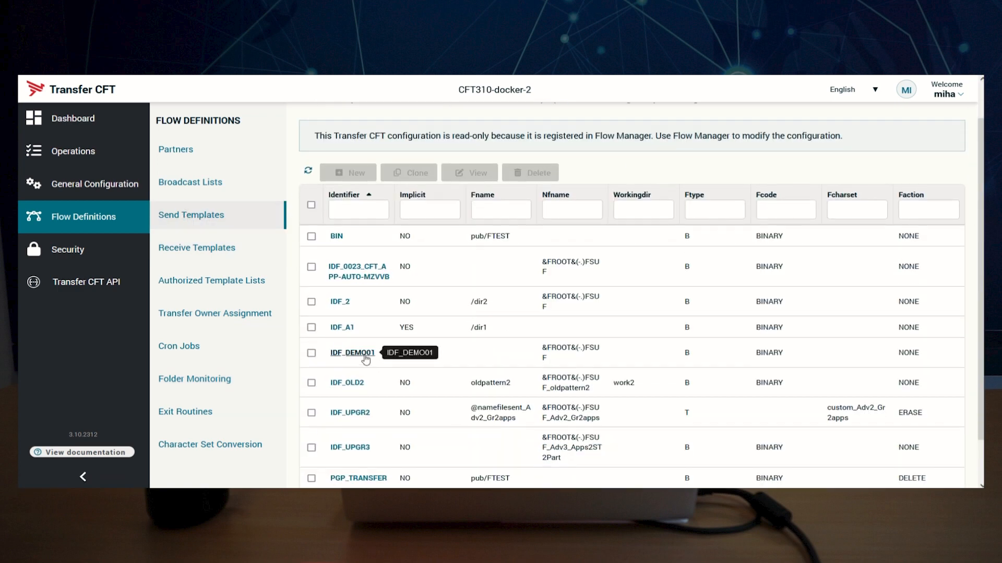
pyautogui.click(360, 353)
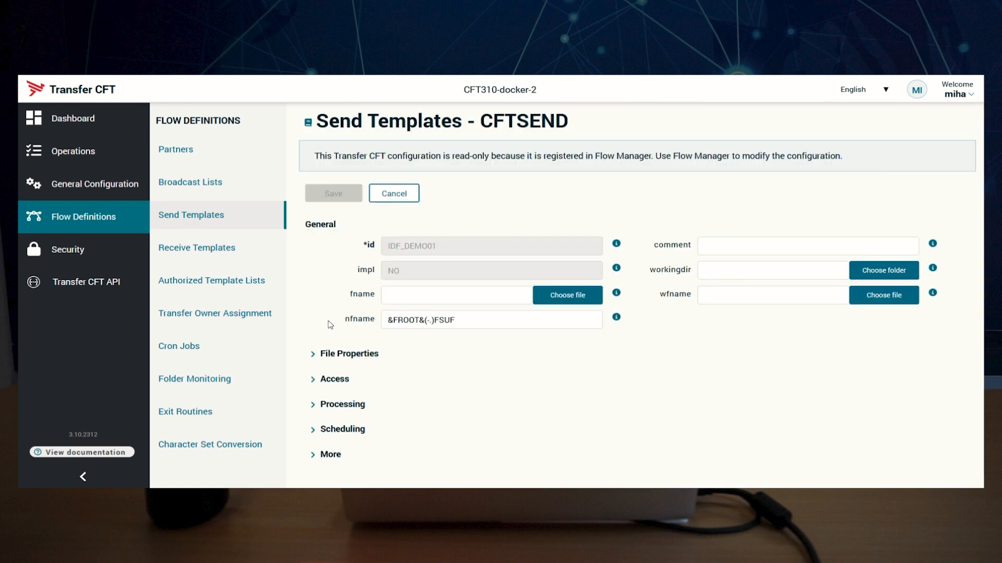
pyautogui.click(313, 354)
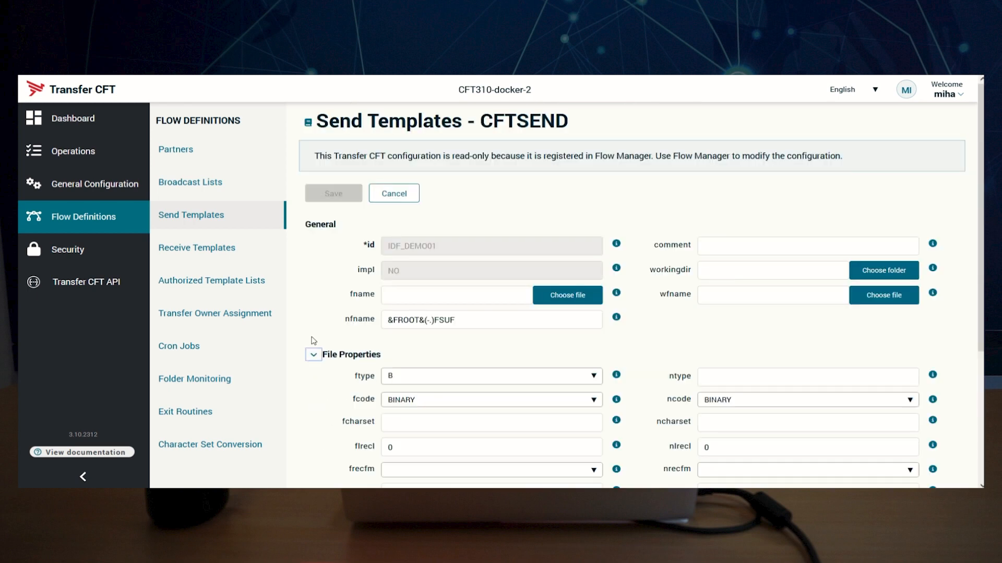
pyautogui.scroll(-3, 313, 323)
pyautogui.scroll(-2, 315, 305)
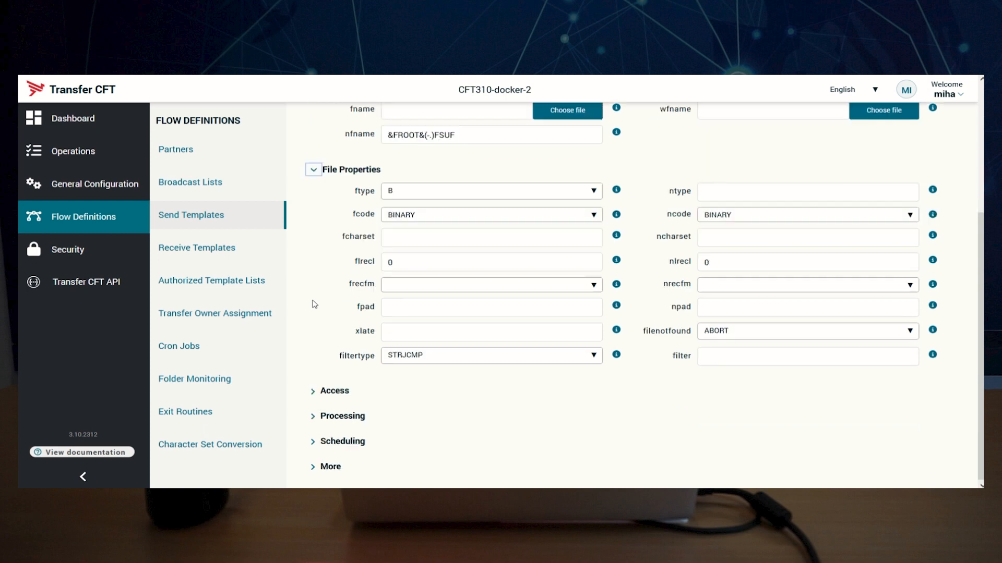
# Check the pre-processing script in the processing settings of the IDF_DEMO01 send template.
pyautogui.click(314, 415)
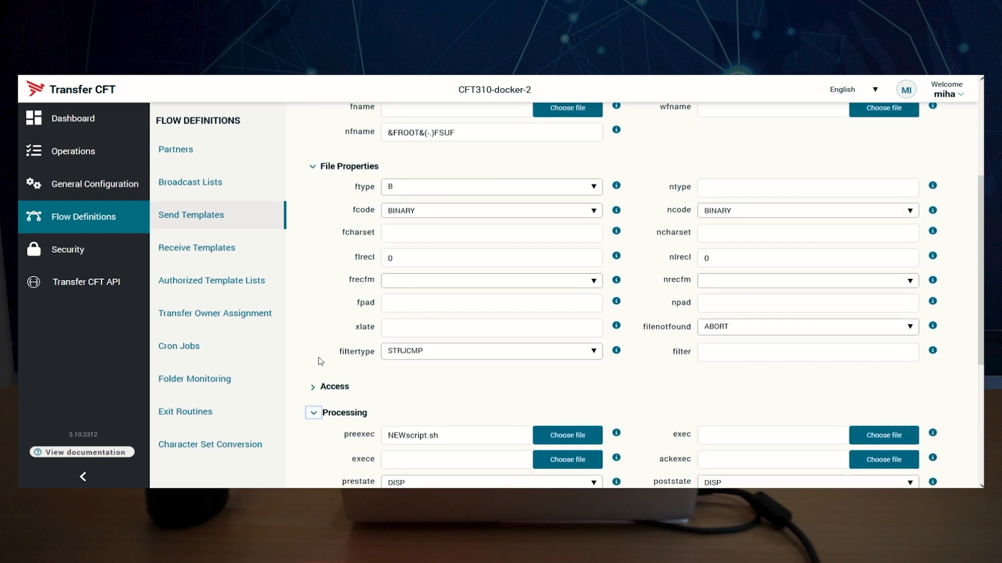
pyautogui.scroll(-4, 317, 397)
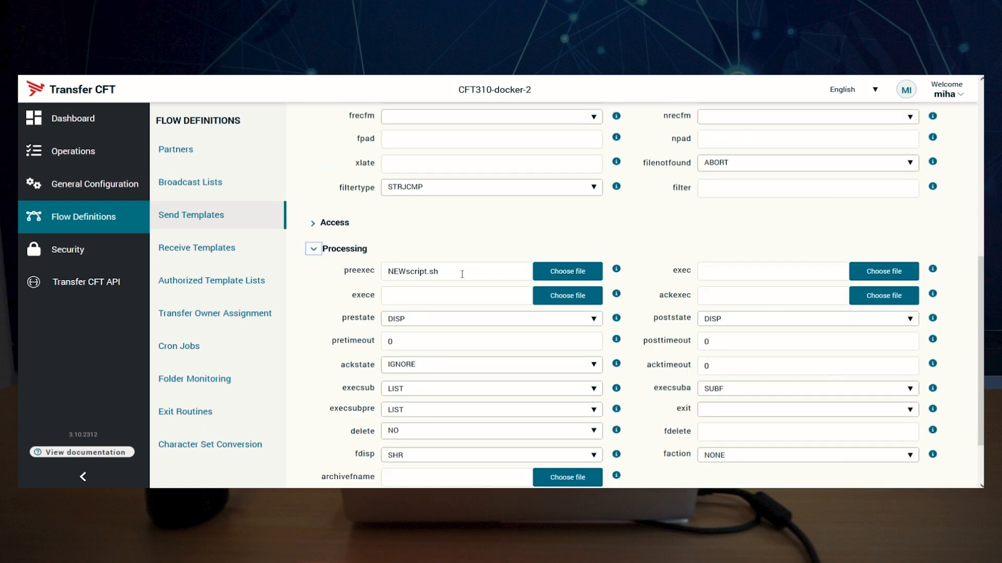
pyautogui.moveTo(462, 274); pyautogui.dragTo(387, 269)
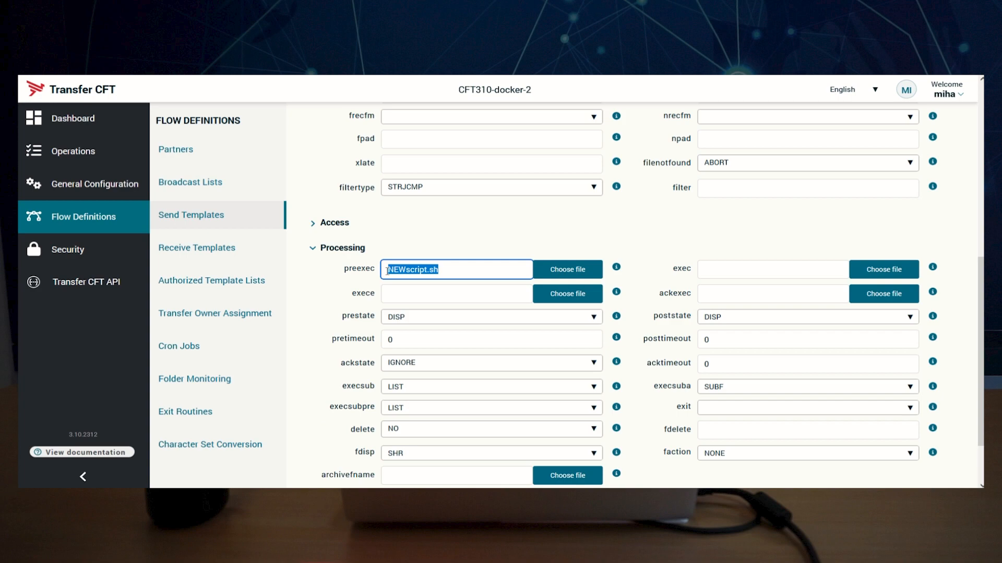
pyautogui.click(296, 316)
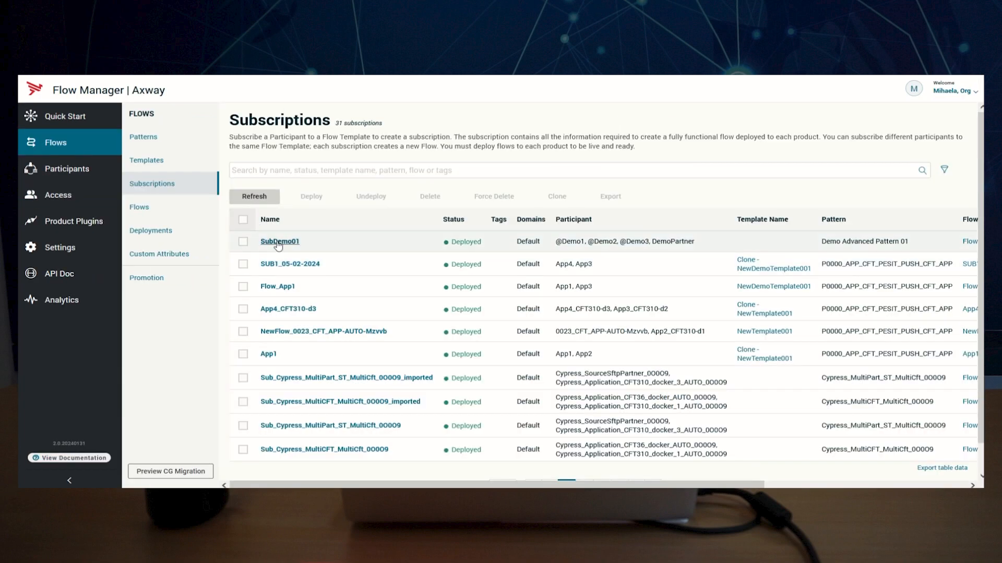
pyautogui.click(278, 241)
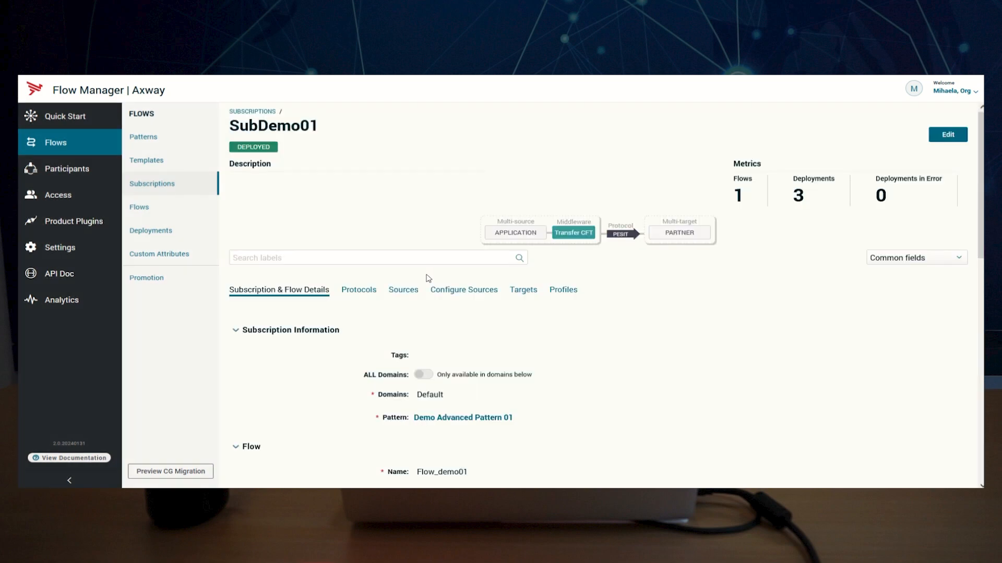
pyautogui.click(403, 290)
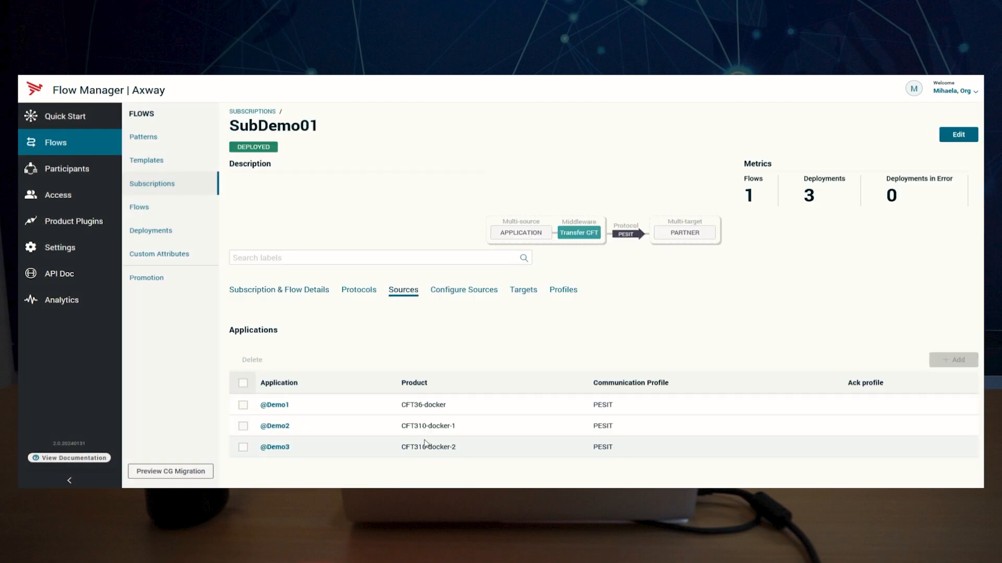
pyautogui.moveTo(462, 426); pyautogui.dragTo(393, 433)
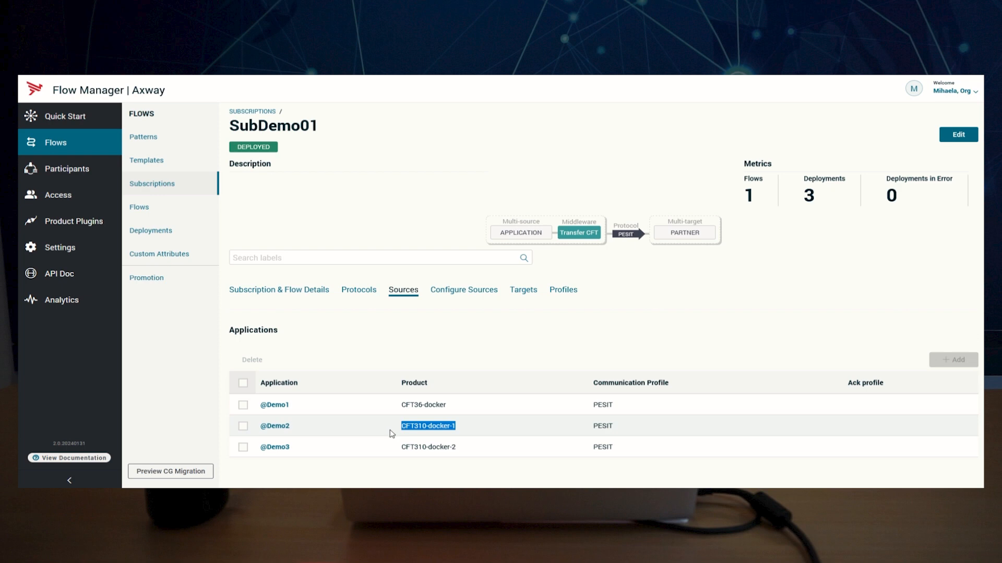
# Open the Transfer CFT interface of the product CFT310-docker-1 and sign in with the username and account password.
pyautogui.click(80, 175)
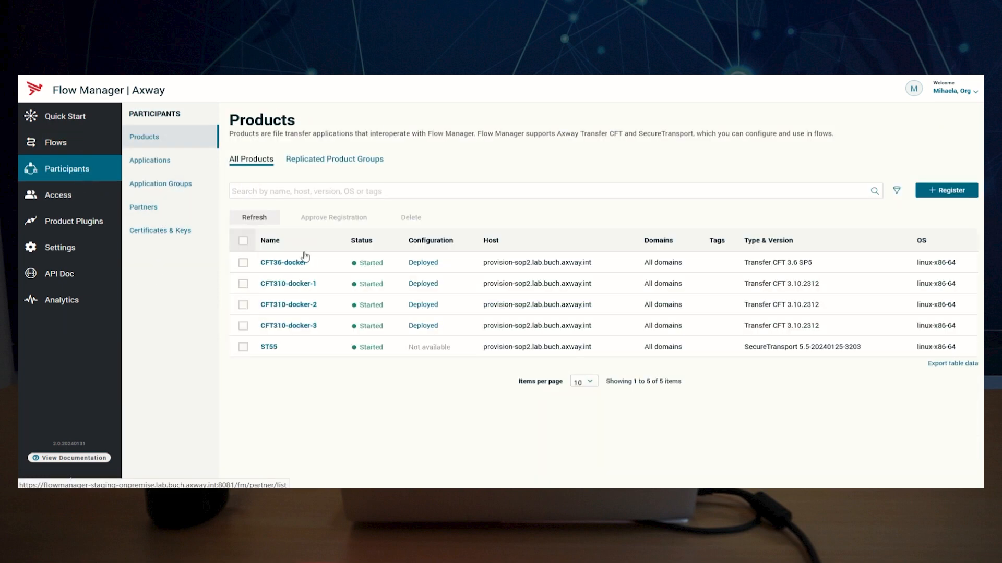
pyautogui.click(301, 284)
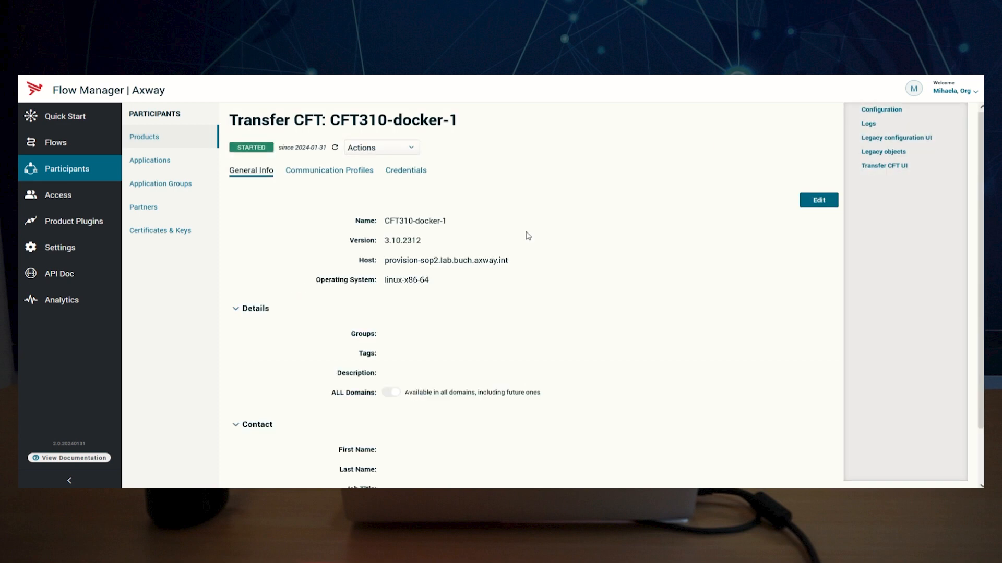
pyautogui.click(903, 166)
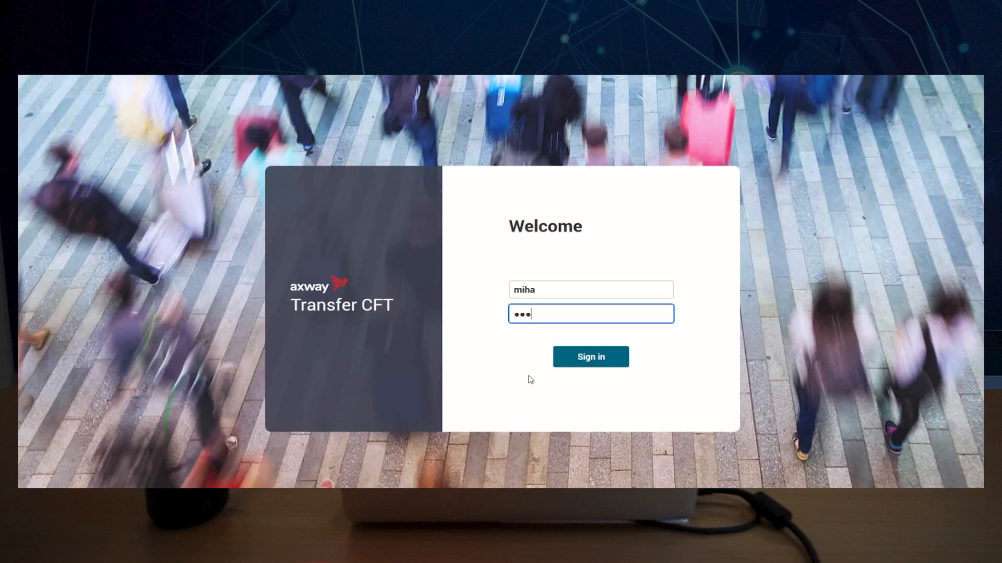
pyautogui.write('••••')
pyautogui.click(599, 357)
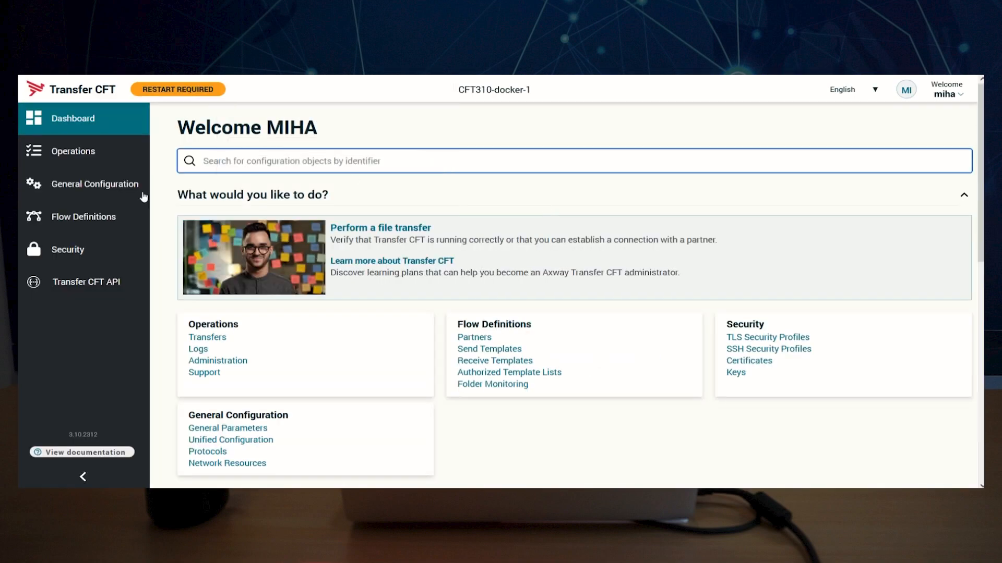
# Open the send template IDF_DEMO01 on CFT310-docker-1 and check the preexec script in its processing settings.
pyautogui.click(94, 222)
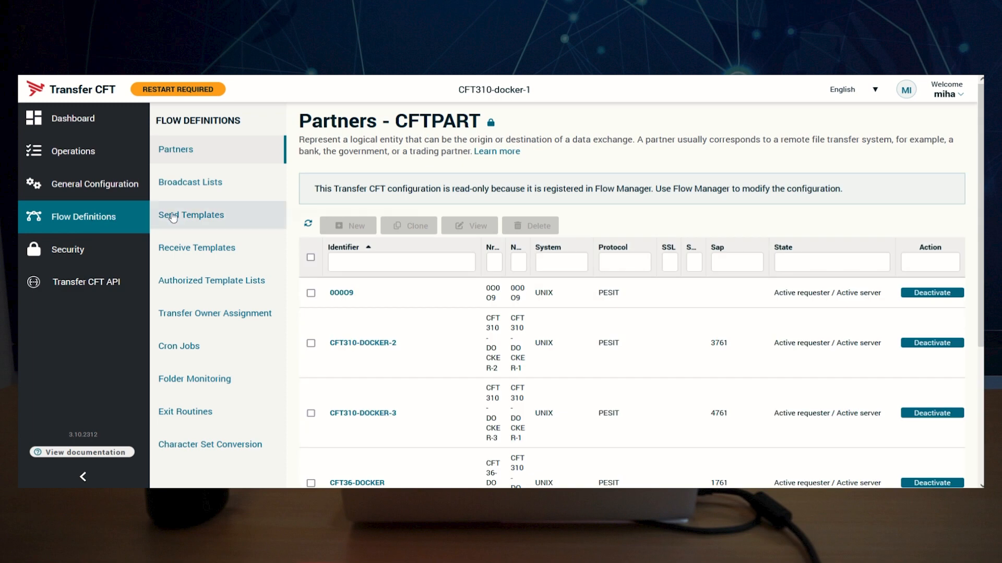
pyautogui.click(208, 214)
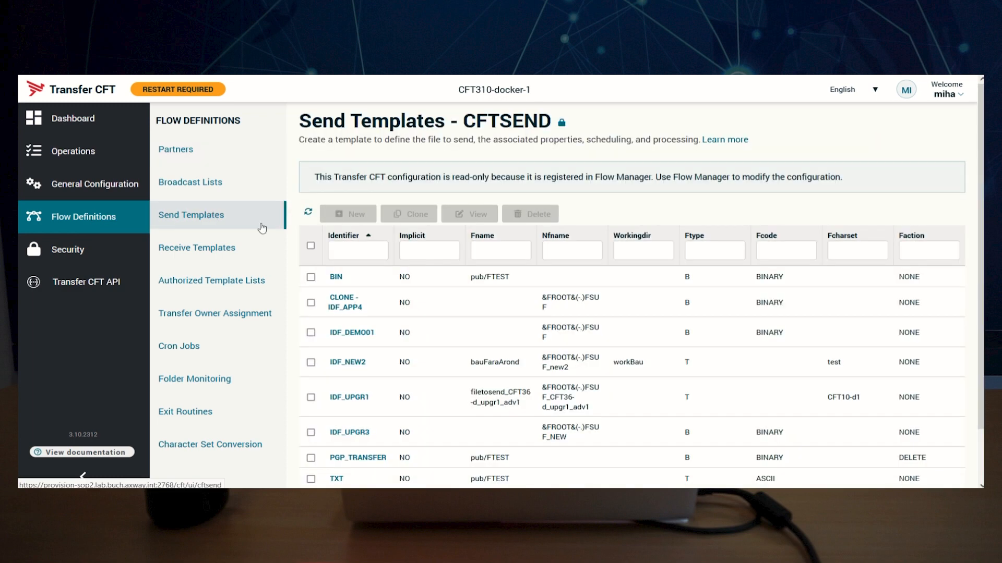
pyautogui.click(365, 334)
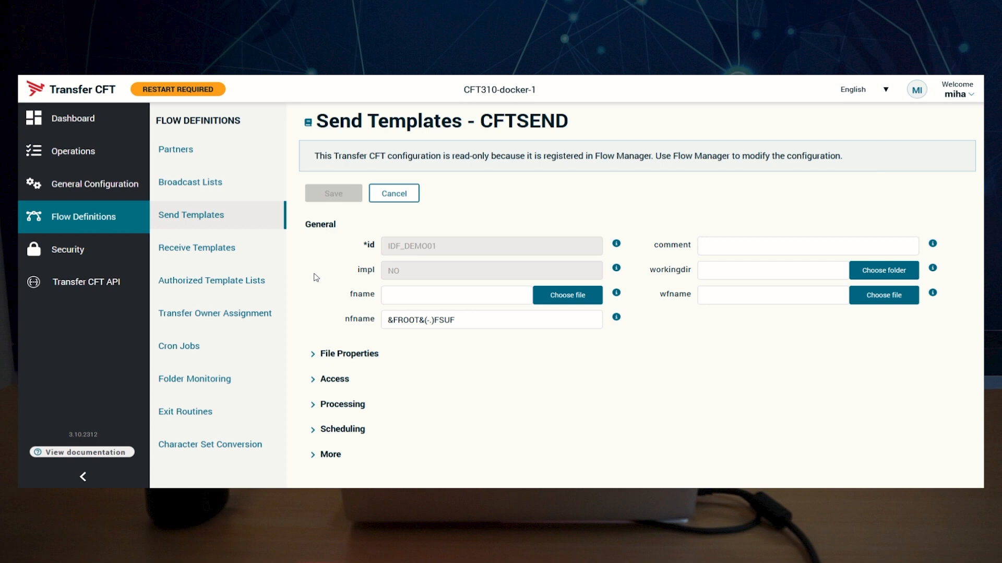
pyautogui.click(314, 405)
pyautogui.scroll(-4, 318, 402)
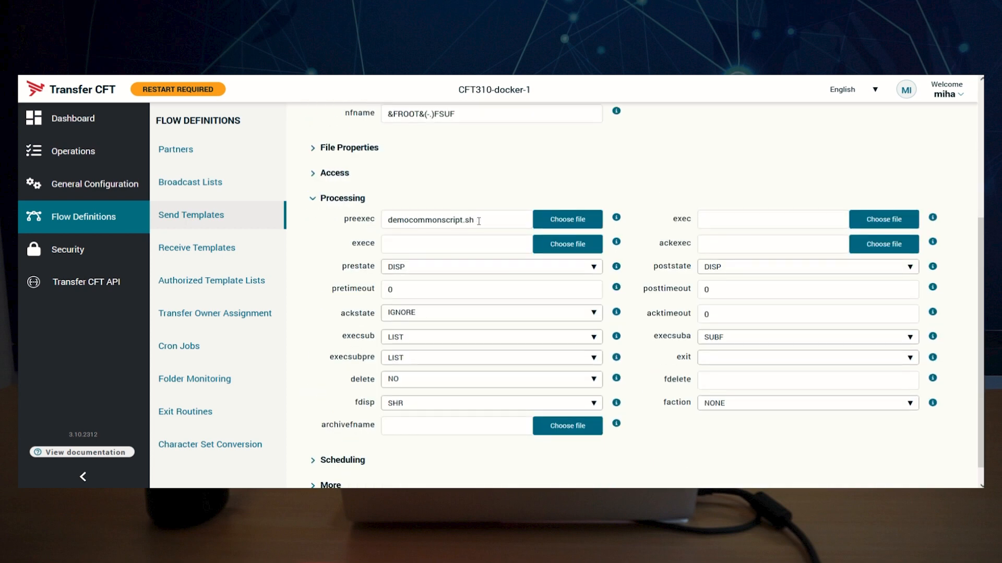
pyautogui.moveTo(478, 221); pyautogui.dragTo(385, 222)
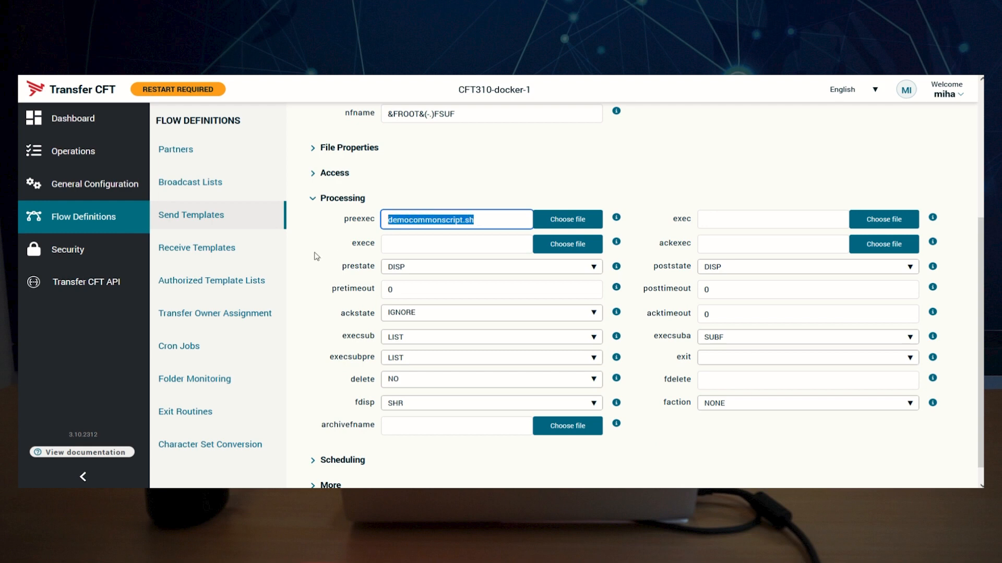
# Open the folder monitoring definition FIDF_01DEMO on CFT310-docker-1 and check its scan directory.
pyautogui.click(196, 384)
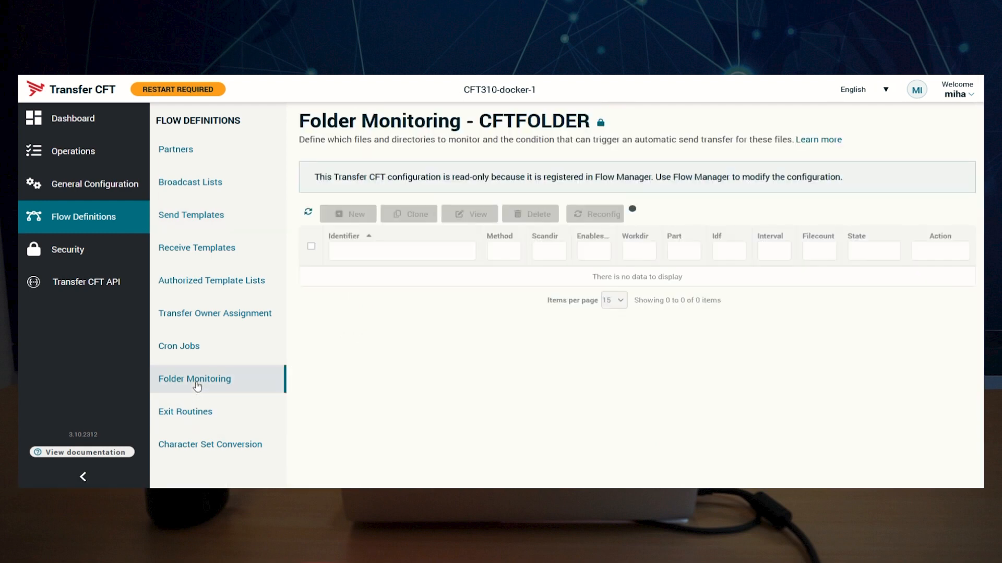
pyautogui.click(355, 283)
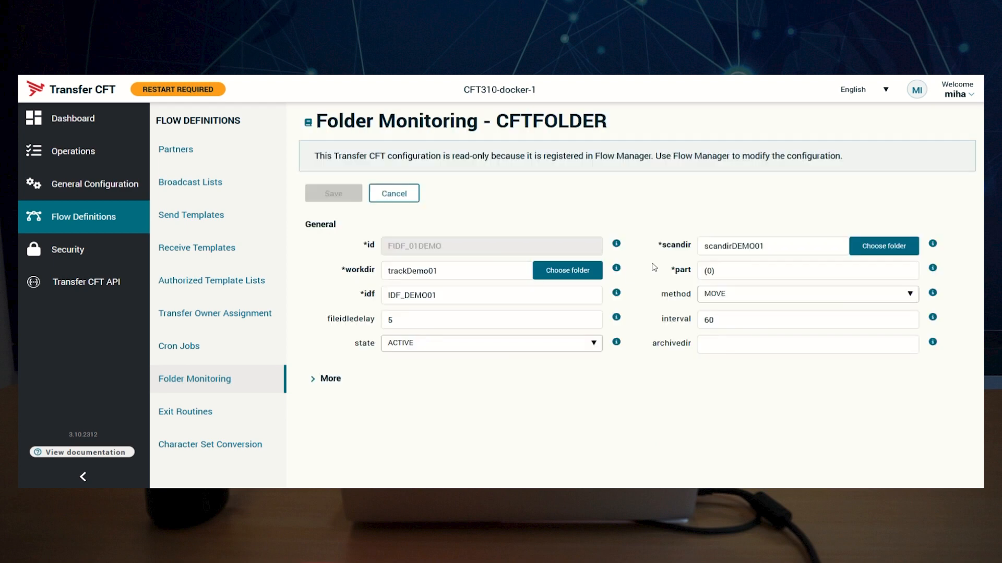
pyautogui.moveTo(771, 246); pyautogui.dragTo(698, 249)
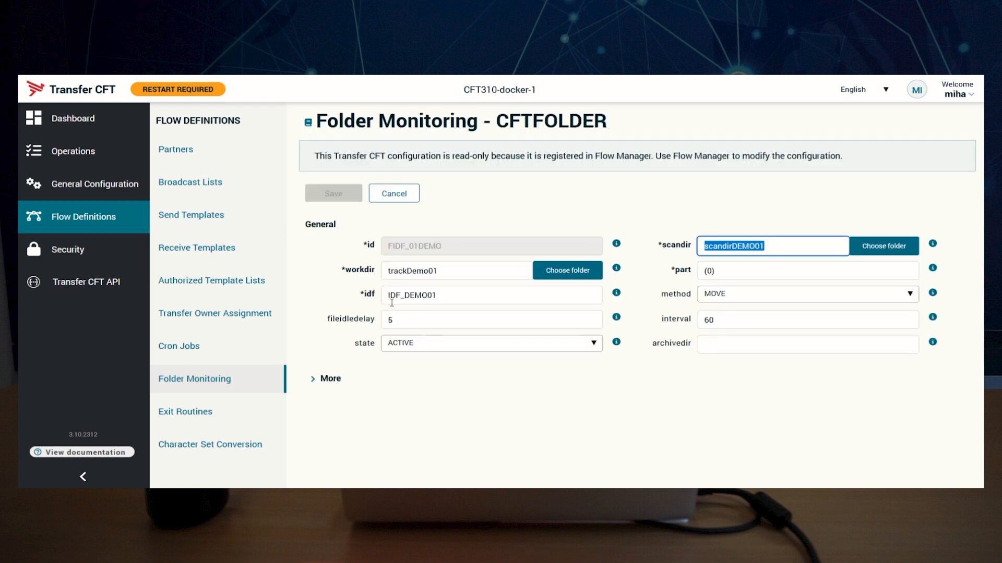
pyautogui.click(333, 299)
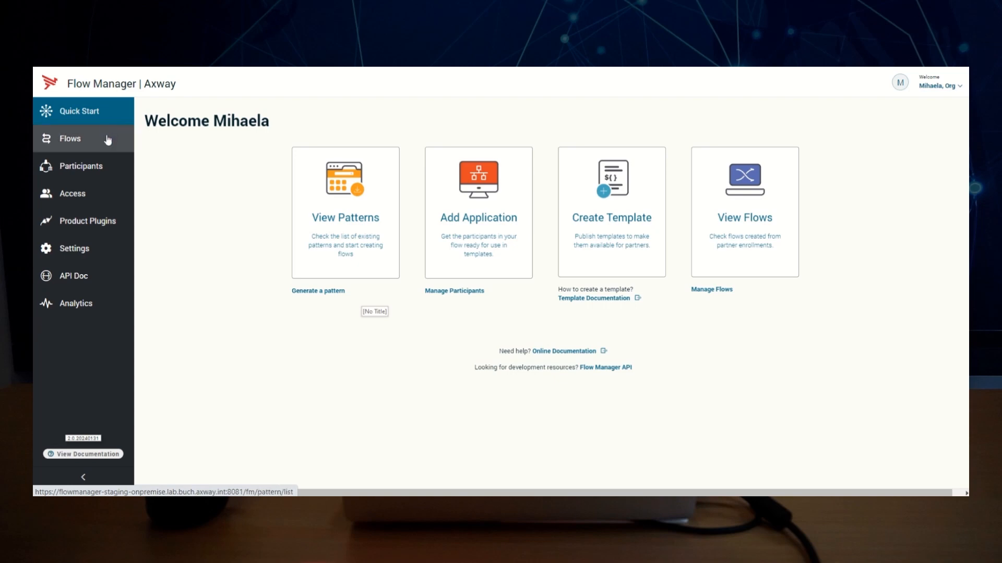
# In Flow Manager, create a flow template from pattern P0000_APP_CFT_PESIT_PUSH_CFT_APP, keeping the default protocol and target settings up to the naming page.
pyautogui.click(107, 140)
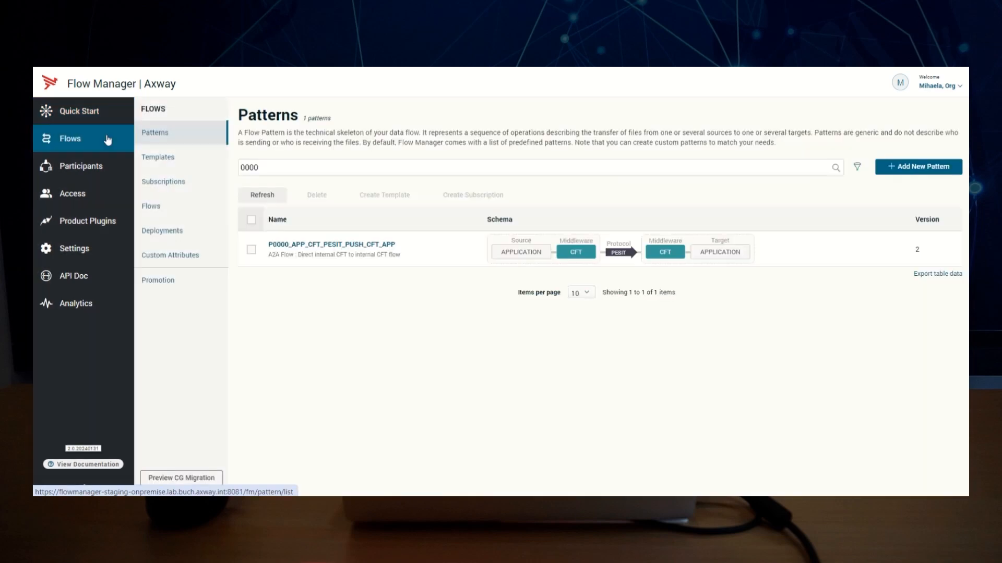
pyautogui.click(251, 252)
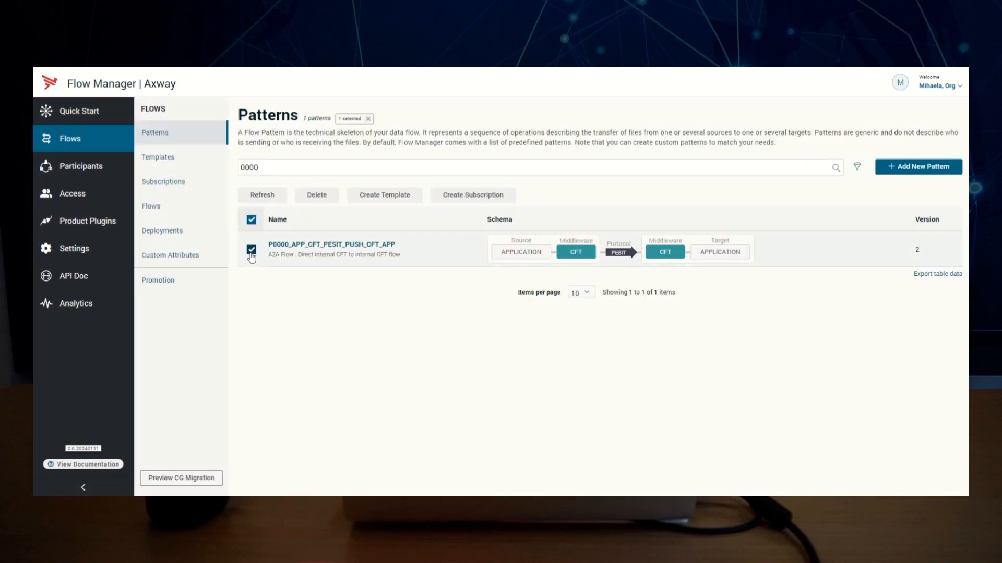
pyautogui.click(387, 197)
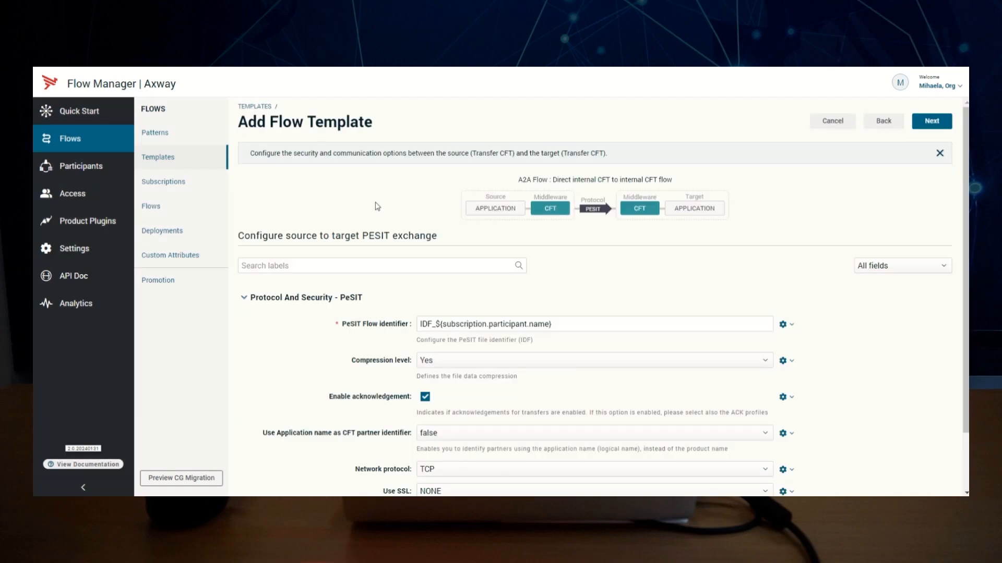
pyautogui.click(931, 122)
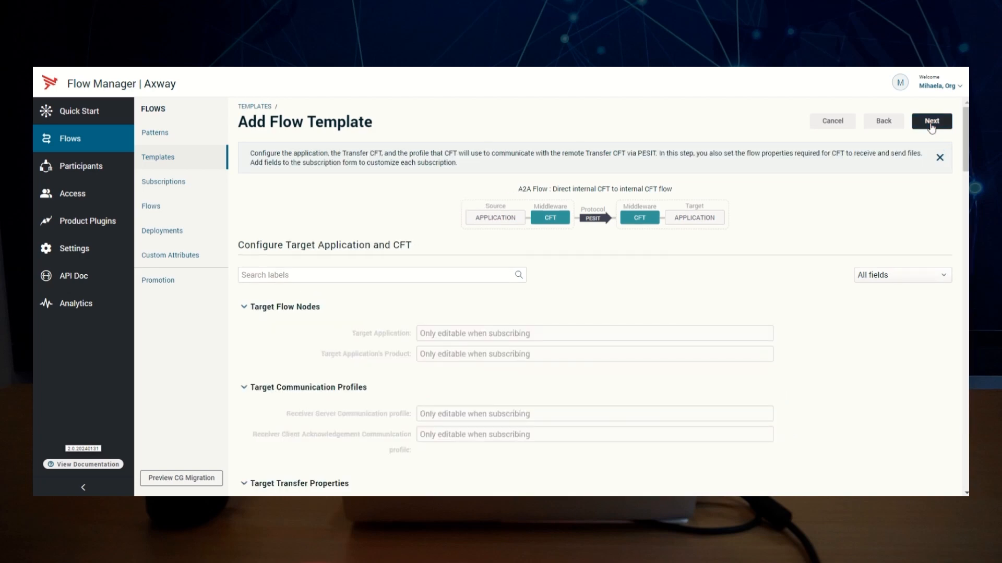
pyautogui.click(932, 122)
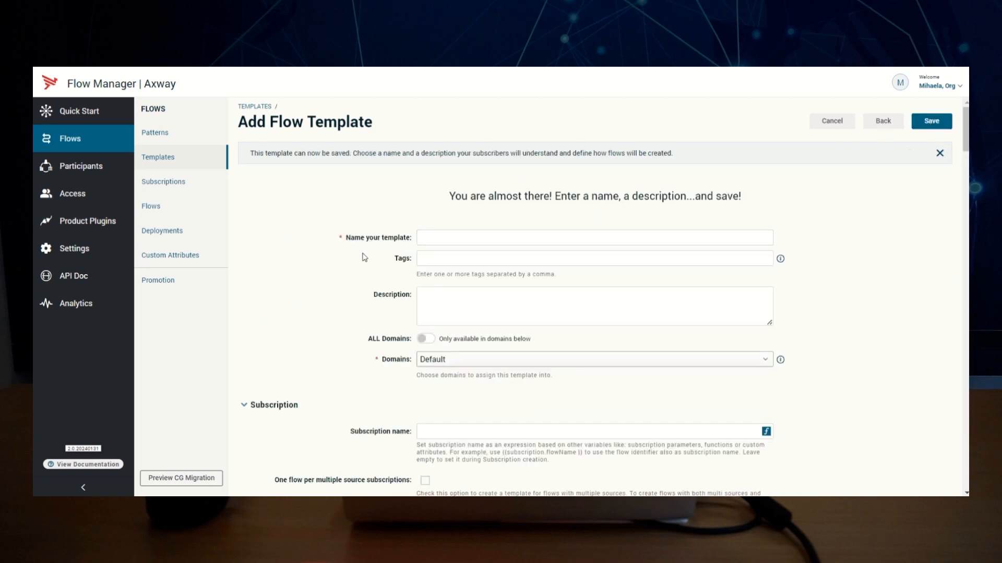
# Name the flow template NewDemoTemplate001.
pyautogui.click(439, 236)
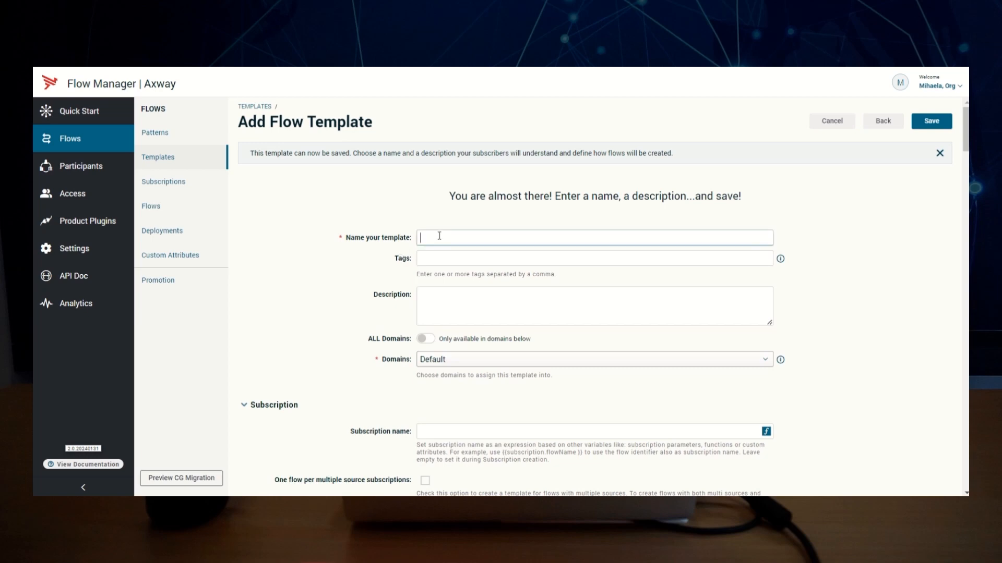
pyautogui.write('NewD')
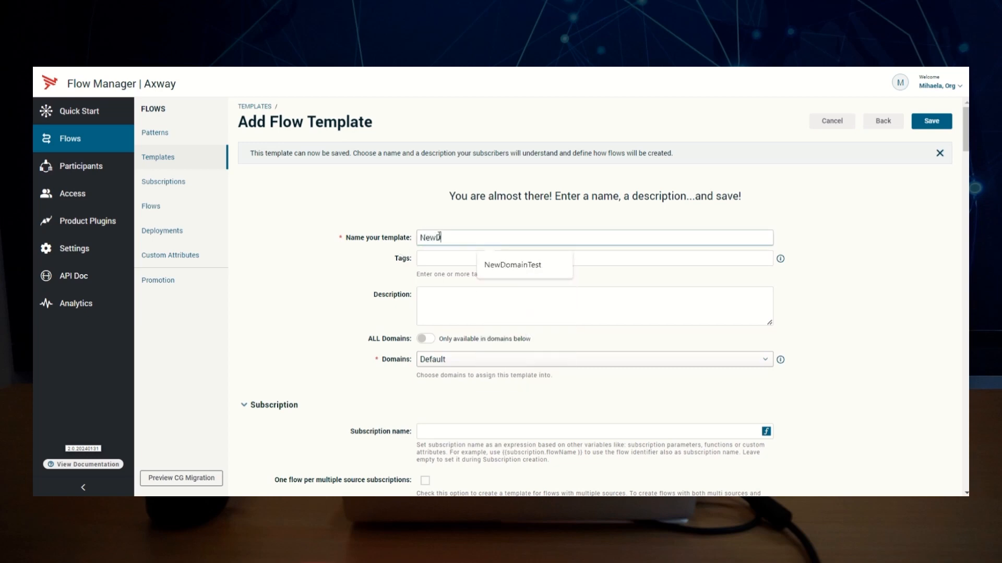
pyautogui.write('emoTemplate001')
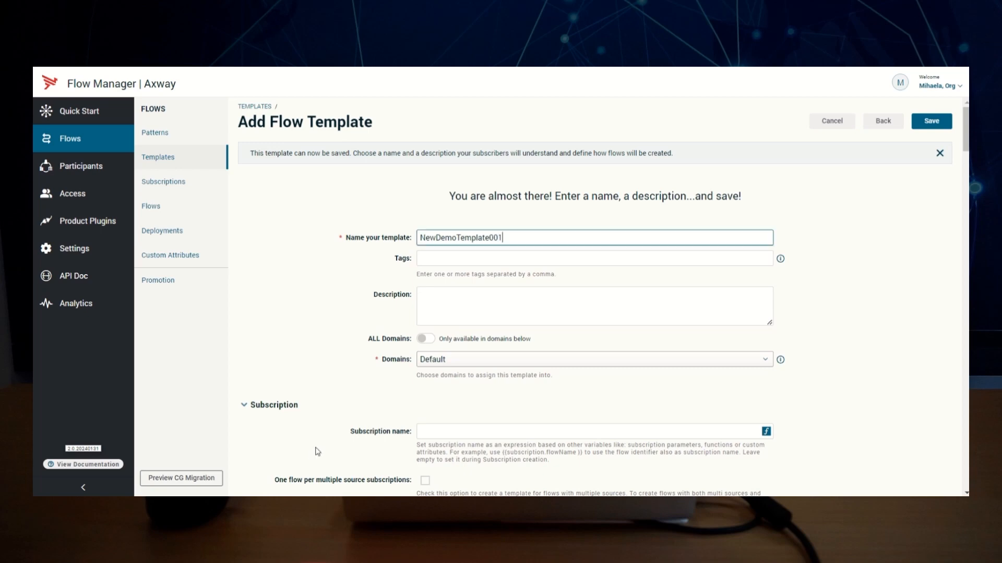
# Set the template's subscription name to the flow name expression {{subscription.flowName}}.
pyautogui.click(360, 436)
pyautogui.moveTo(360, 436); pyautogui.dragTo(410, 440)
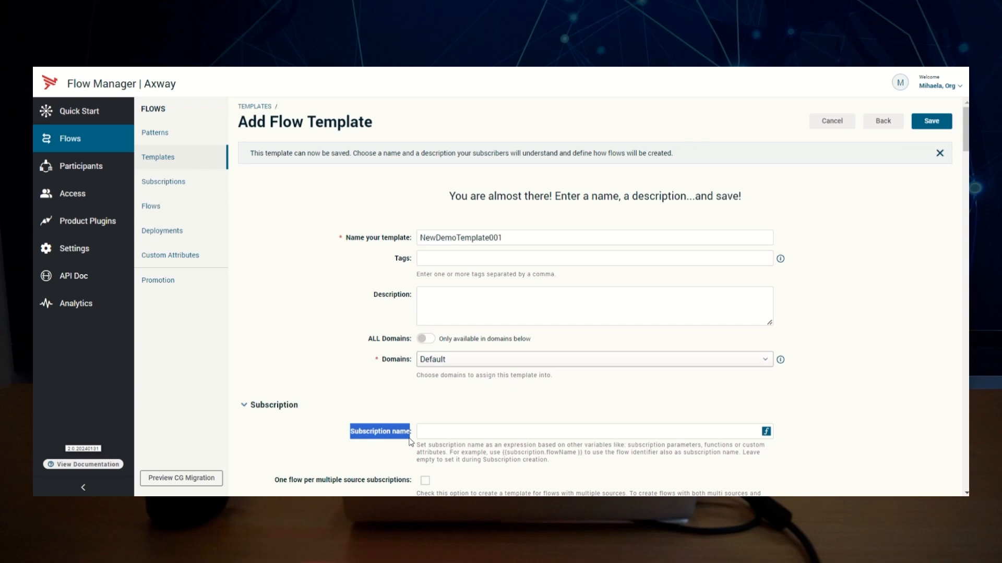
pyautogui.click(382, 442)
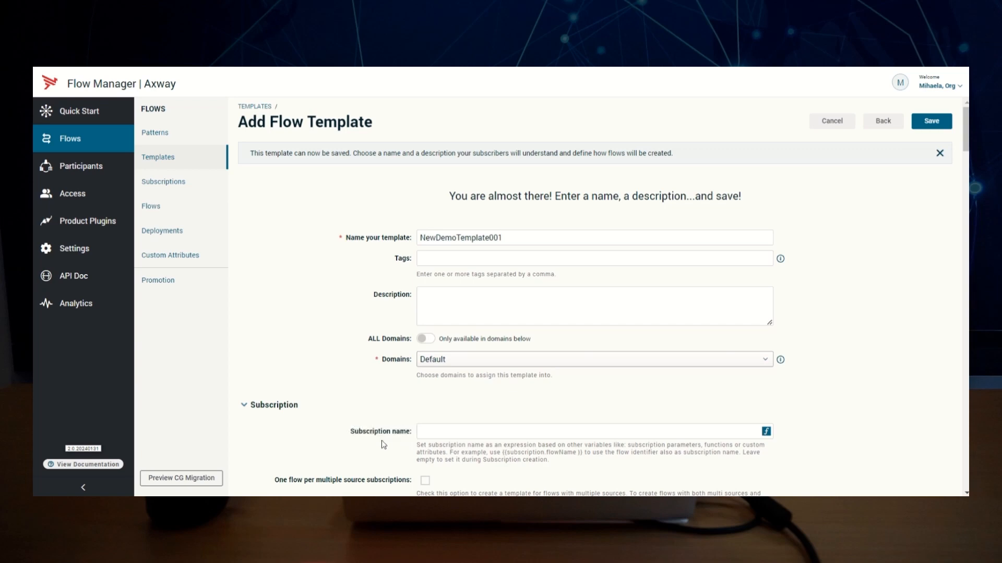
pyautogui.click(766, 431)
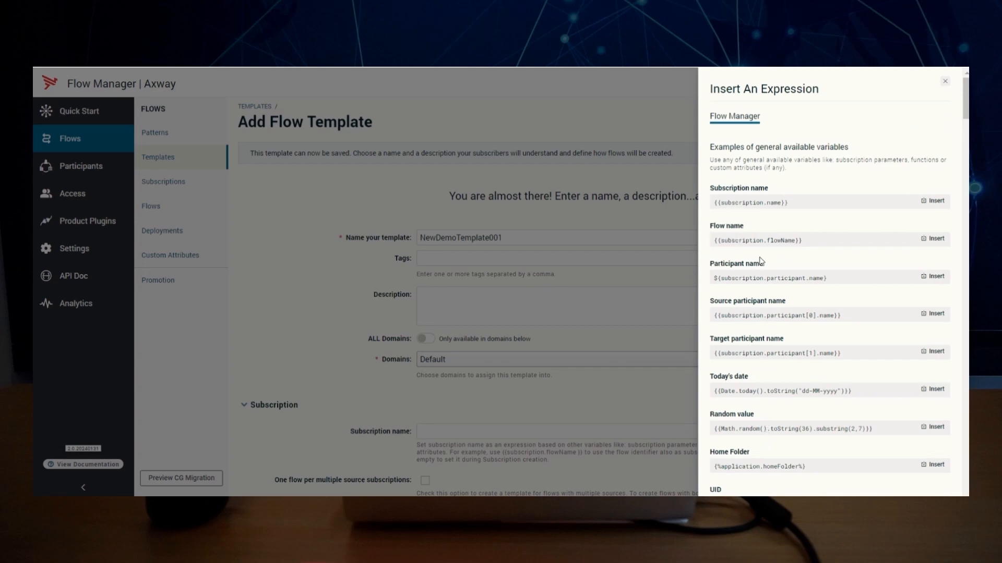
pyautogui.click(932, 239)
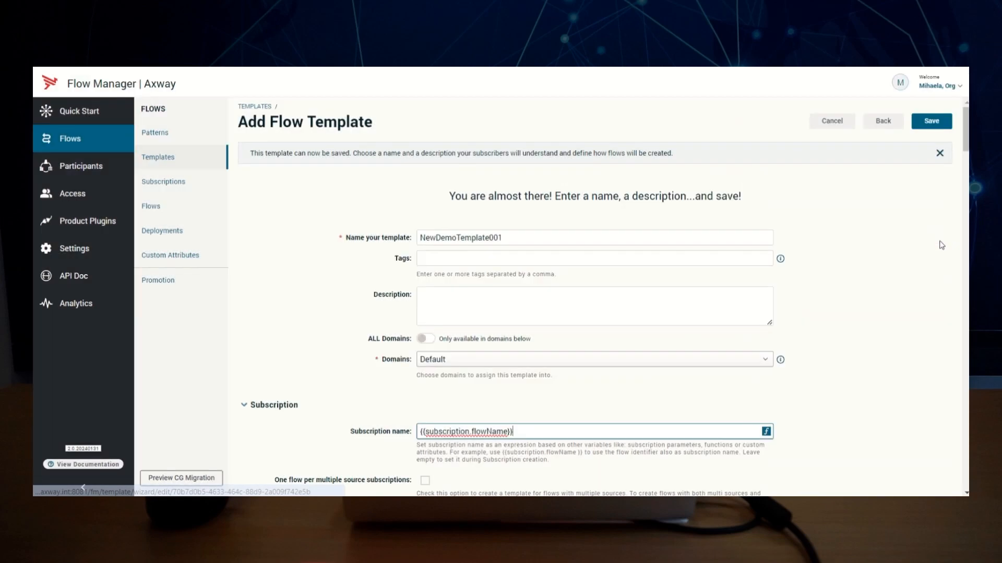
pyautogui.click(495, 458)
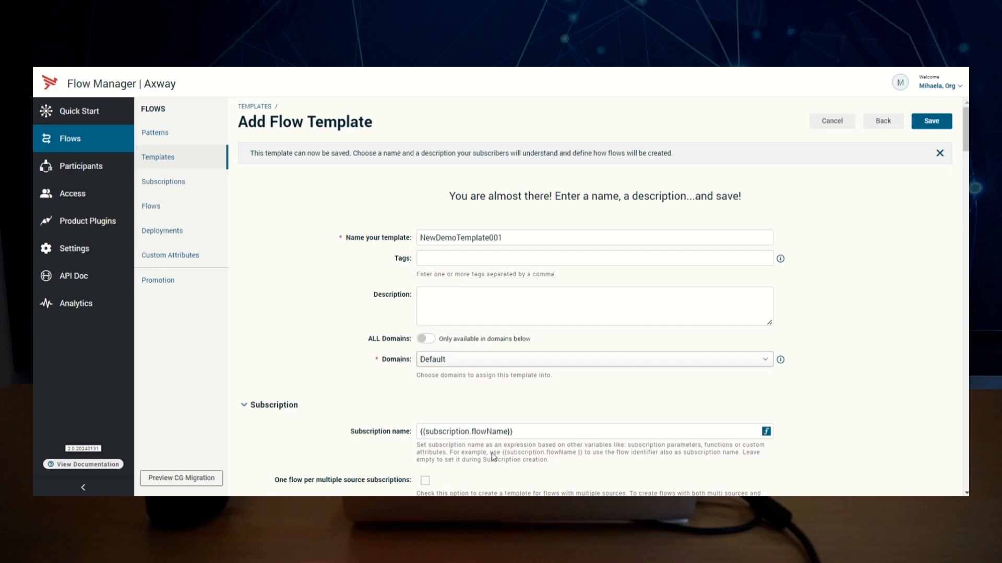
# Disable subscription approval for the template and check the flow name expression.
pyautogui.scroll(-6, 493, 458)
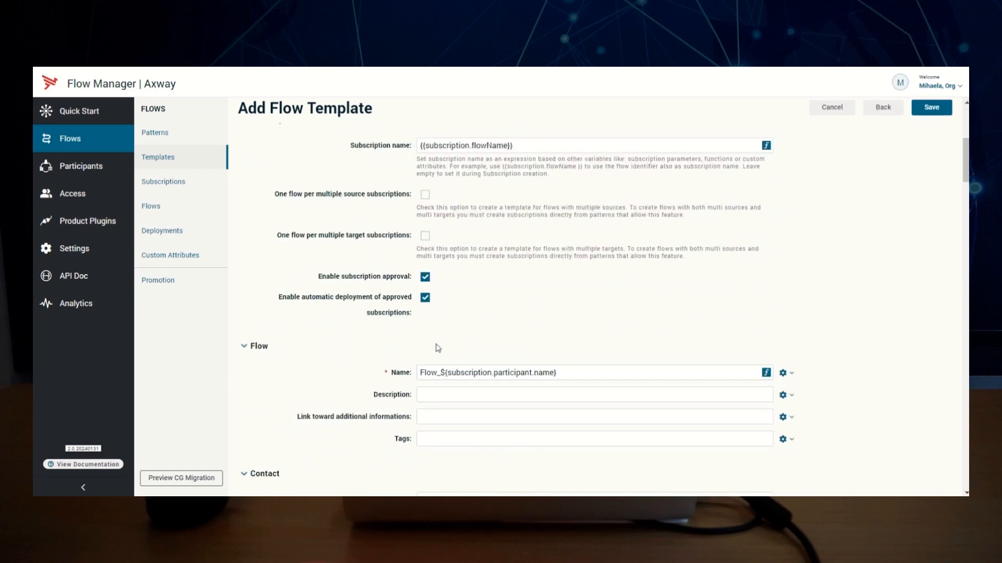
pyautogui.click(425, 277)
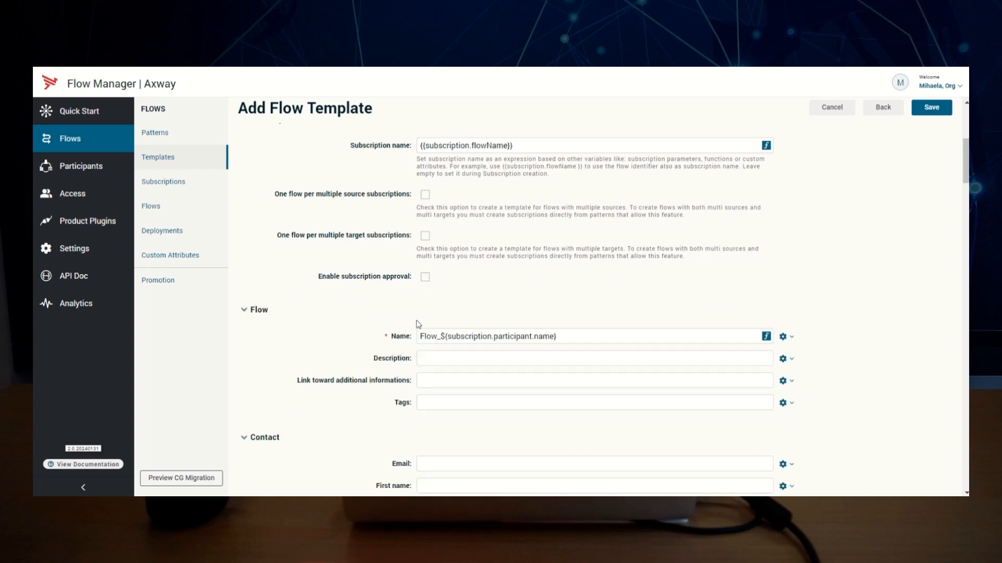
pyautogui.moveTo(420, 336); pyautogui.dragTo(566, 336)
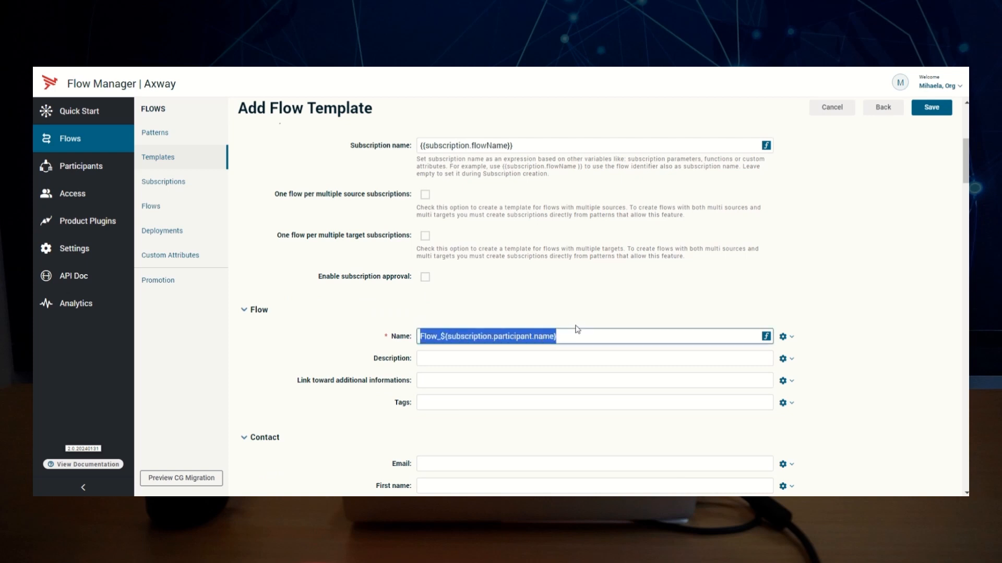
pyautogui.click(584, 322)
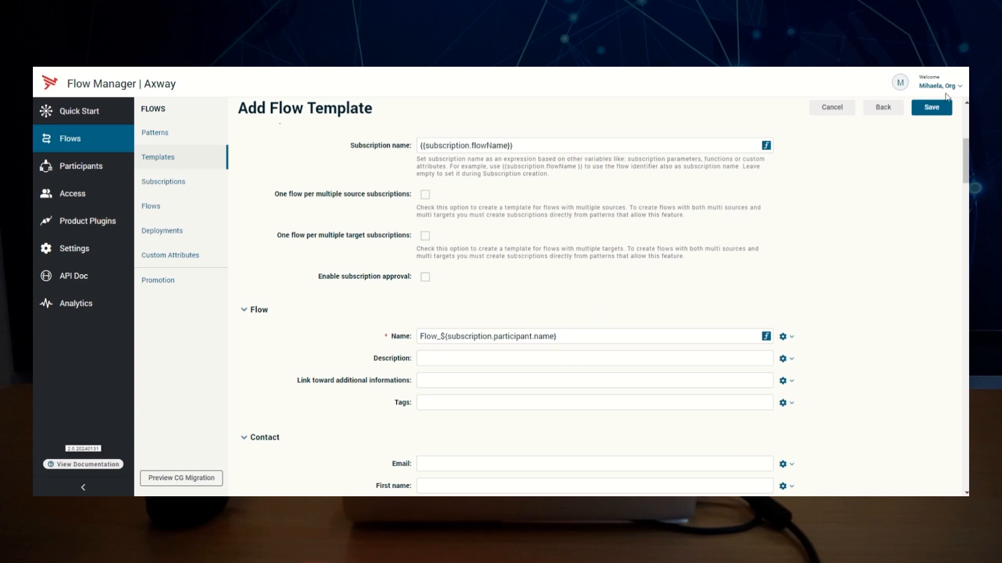
# Save the NewDemoTemplate001 flow template and publish it to the catalog.
pyautogui.click(932, 108)
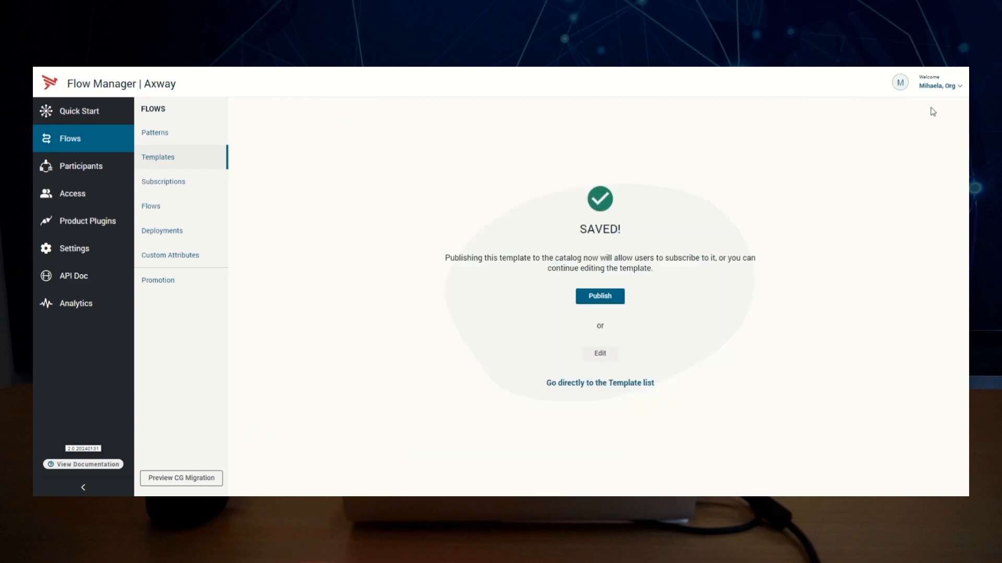
pyautogui.click(604, 302)
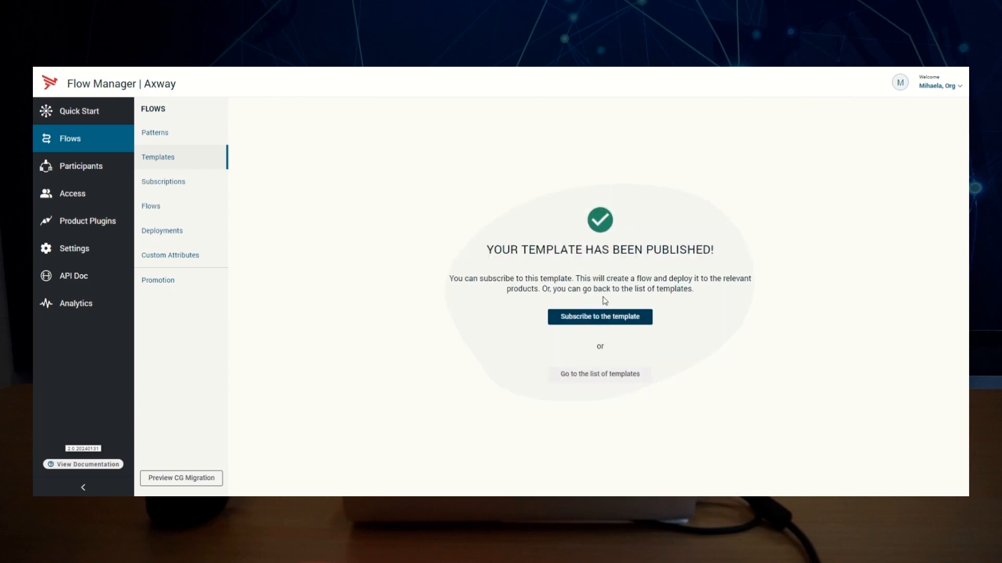
# Start a subscription to the published NewDemoTemplate001 template and check its subscription name expression.
pyautogui.click(603, 324)
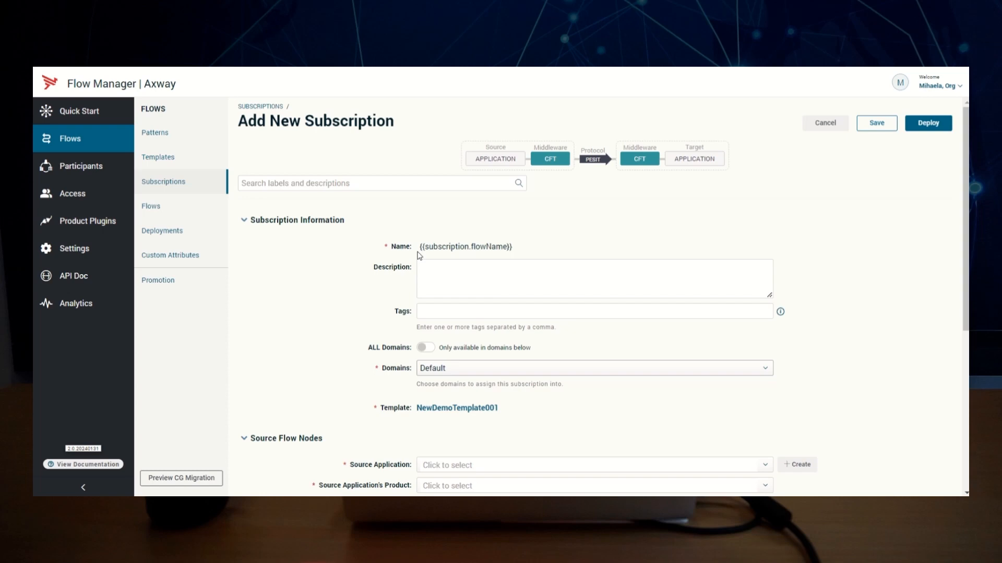
pyautogui.moveTo(415, 251)
pyautogui.mouseDown()
pyautogui.moveTo(573, 254)
pyautogui.moveTo(403, 251)
pyautogui.mouseUp()
pyautogui.click(536, 252)
pyautogui.click(419, 252)
# Select App1 as the subscription's source application.
pyautogui.scroll(-4, 417, 255)
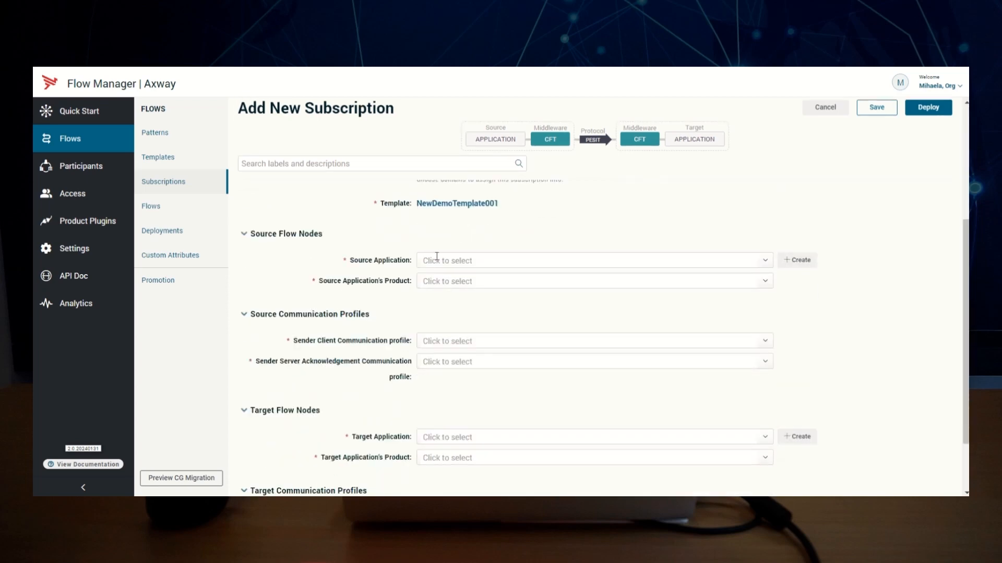
pyautogui.click(437, 259)
pyautogui.scroll(-3, 459, 324)
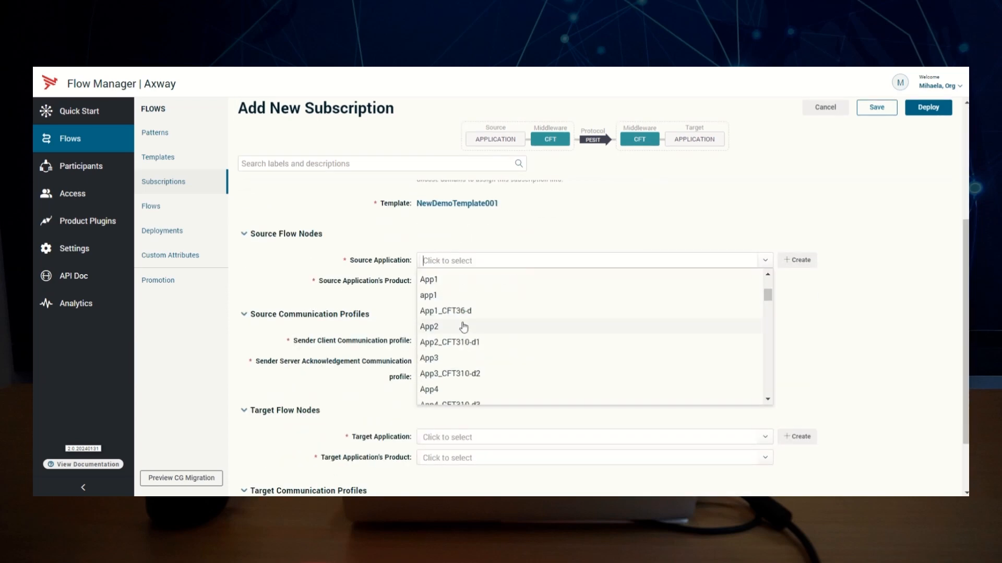
pyautogui.click(448, 281)
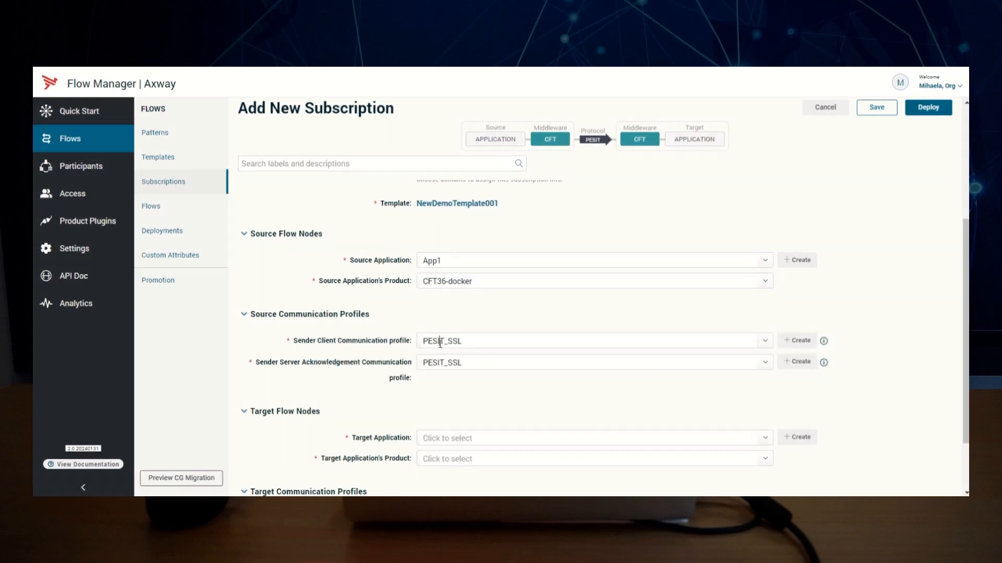
# Set both the sender client and the sender server acknowledgement communication profiles to PESIT.
pyautogui.click(440, 343)
pyautogui.click(449, 354)
pyautogui.click(447, 362)
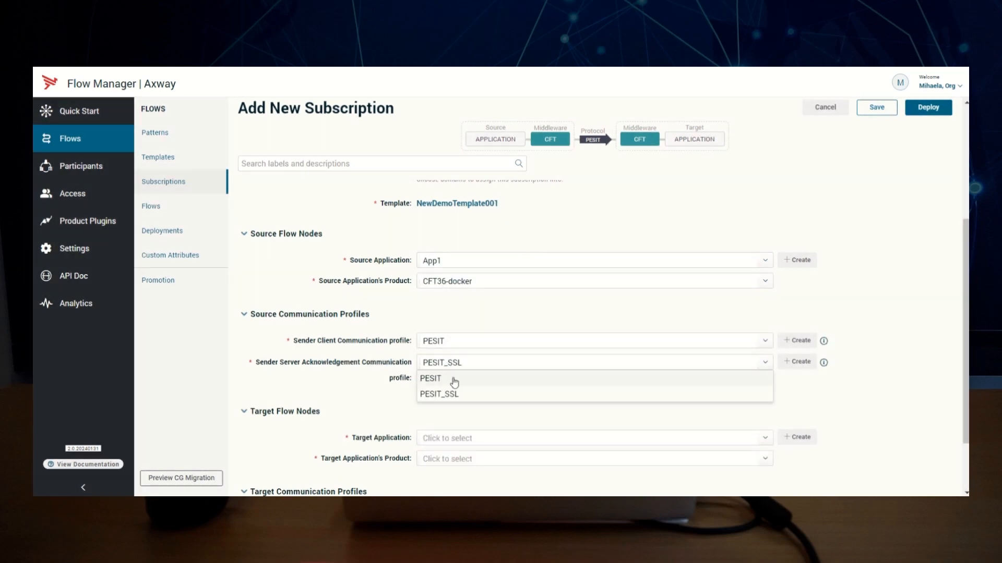
pyautogui.click(455, 382)
# Select App3 as the subscription's target application.
pyautogui.scroll(-3, 454, 382)
pyautogui.click(453, 359)
pyautogui.scroll(-1, 455, 407)
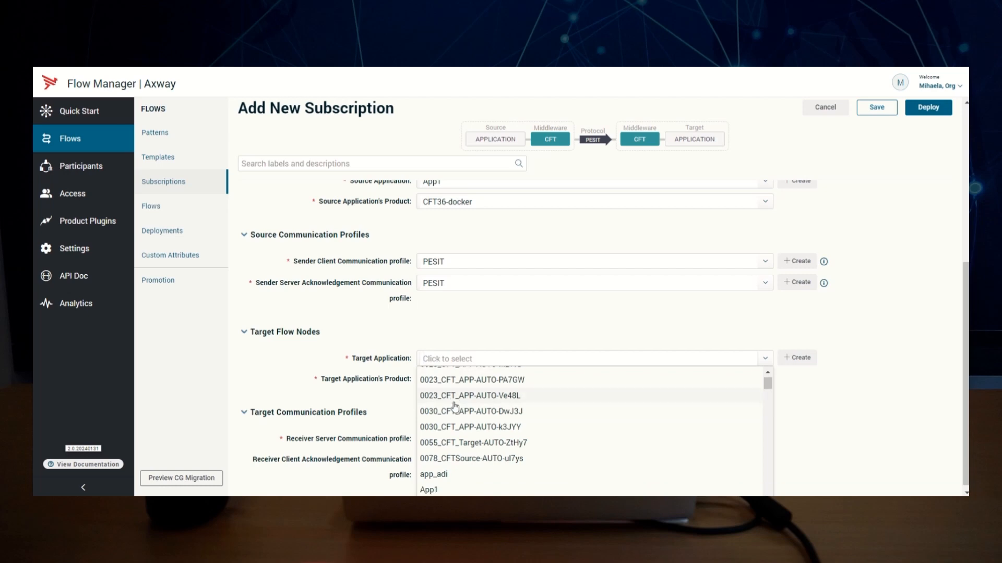
pyautogui.scroll(-2, 455, 407)
pyautogui.click(466, 411)
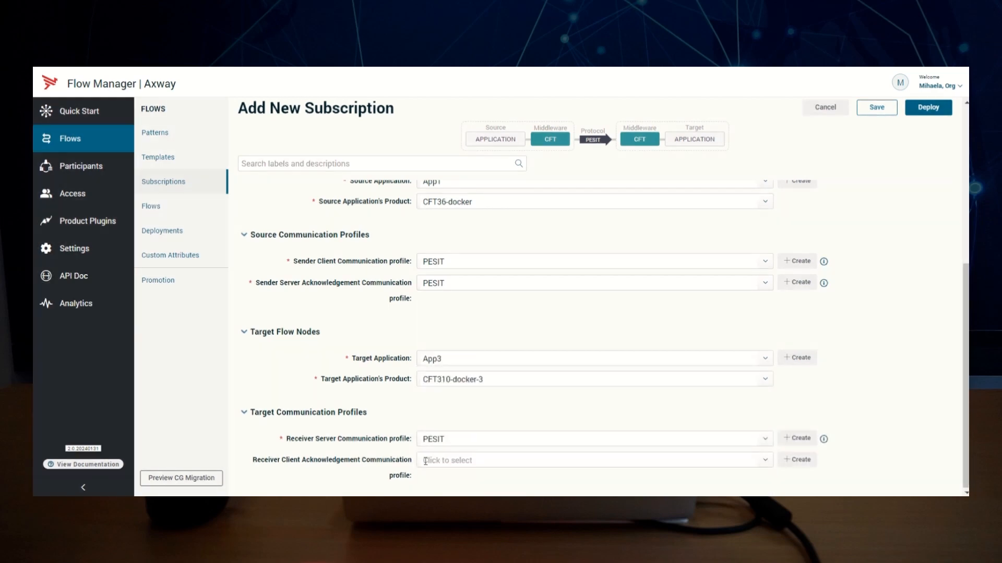
# Set the receiver client acknowledgement communication profile to PESIT and deploy the subscription.
pyautogui.click(425, 461)
pyautogui.click(437, 493)
pyautogui.click(924, 109)
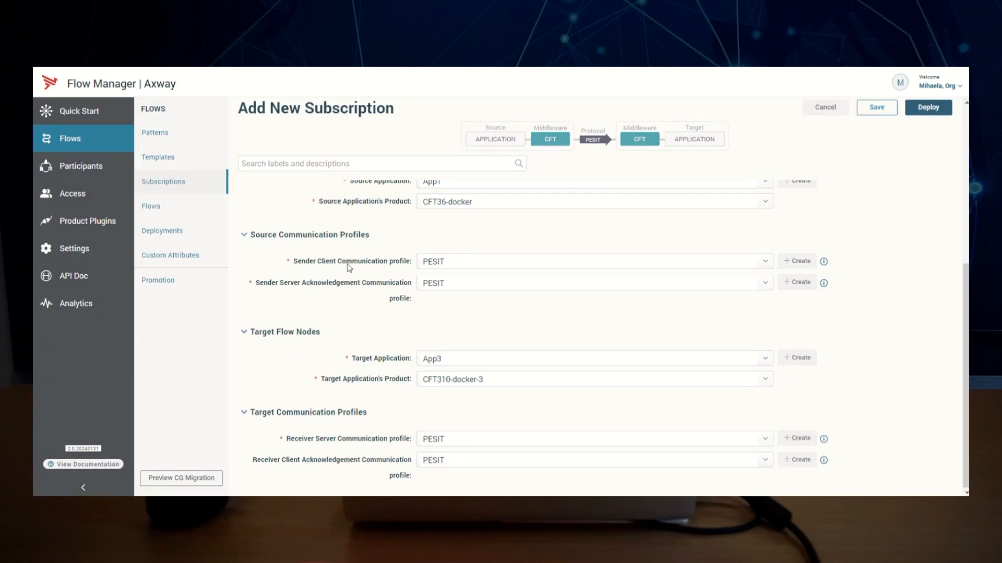
# Compare the new NewDemoTemplate001 subscription's name with its flow name in the subscriptions list.
pyautogui.moveTo(305, 246); pyautogui.dragTo(266, 255)
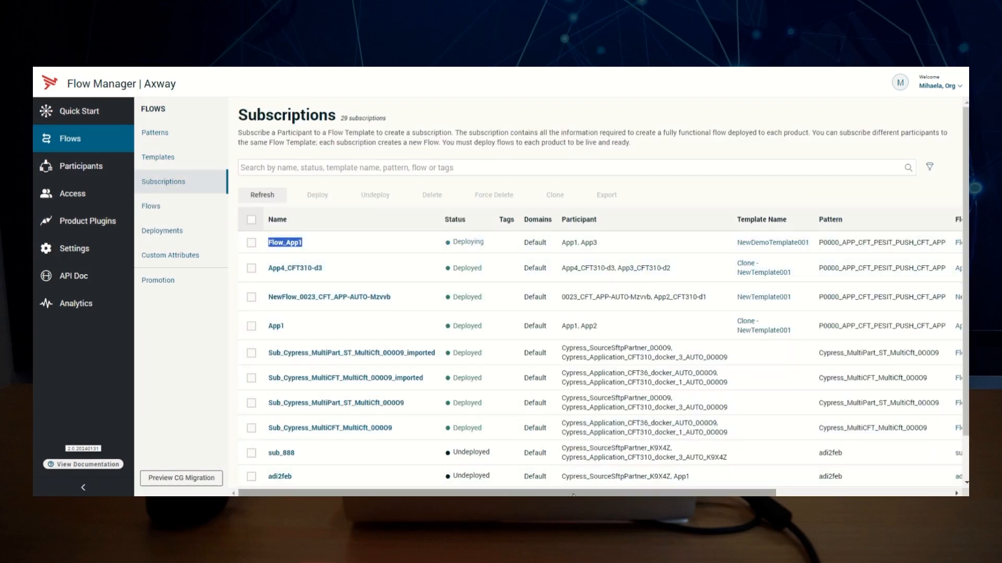
pyautogui.moveTo(573, 495); pyautogui.dragTo(736, 493)
pyautogui.moveTo(768, 244); pyautogui.dragTo(733, 245)
pyautogui.moveTo(679, 493); pyautogui.dragTo(516, 493)
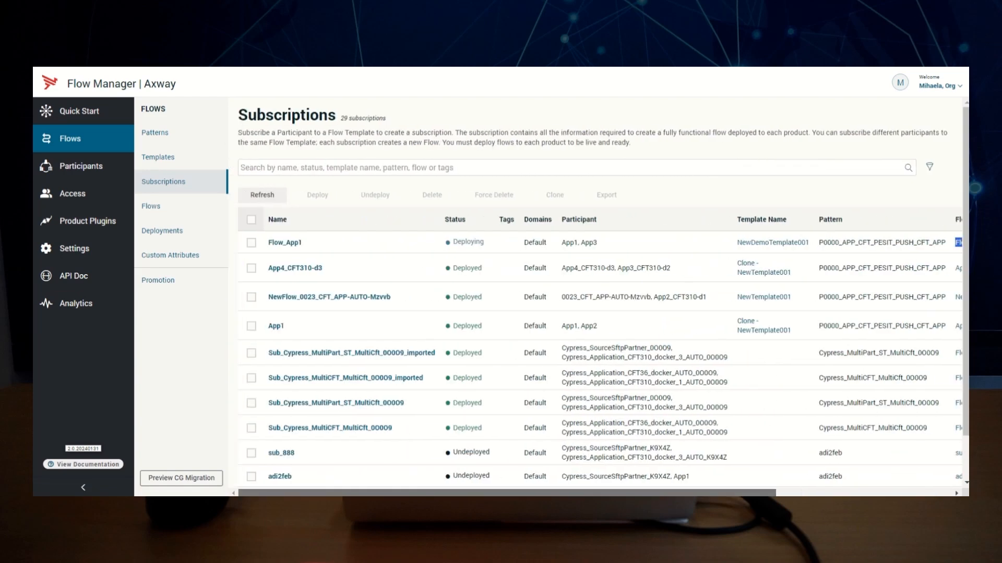
# Clone the NewDemoTemplate001 template from the list of templates.
pyautogui.click(166, 158)
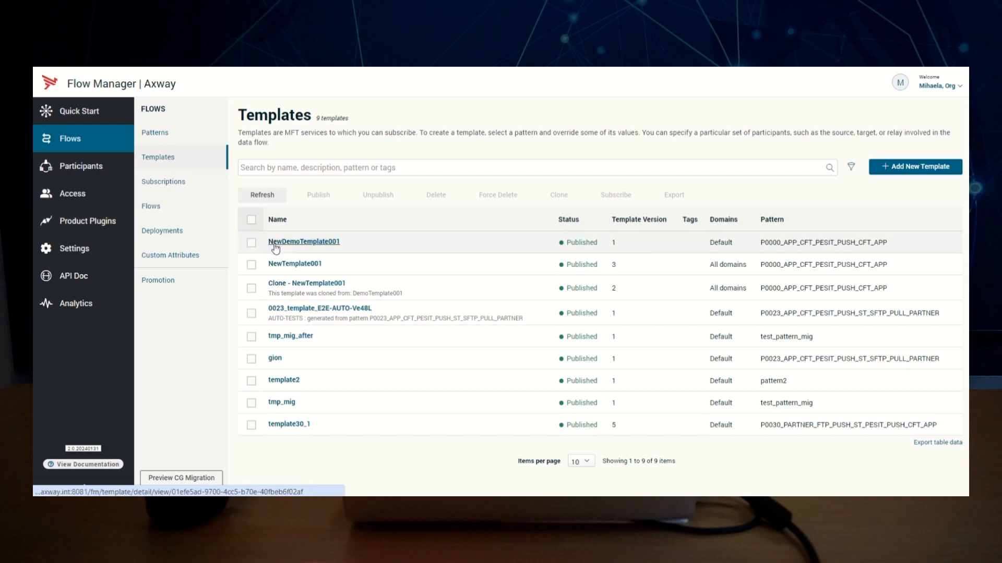
pyautogui.click(251, 243)
pyautogui.click(559, 195)
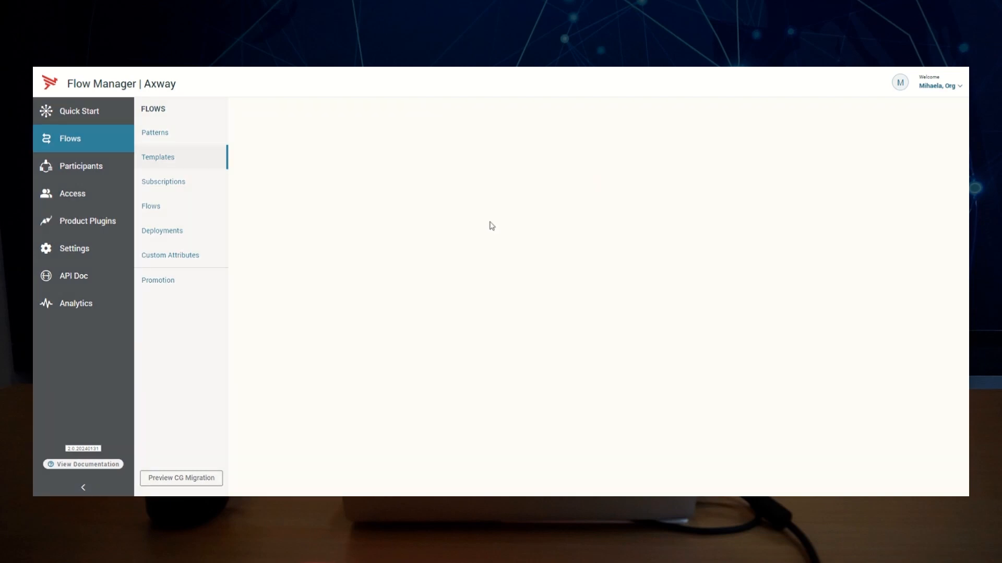
# Replace the cloned template's flow name with the subscription name expression {{subscription.name}}.
pyautogui.click(365, 189)
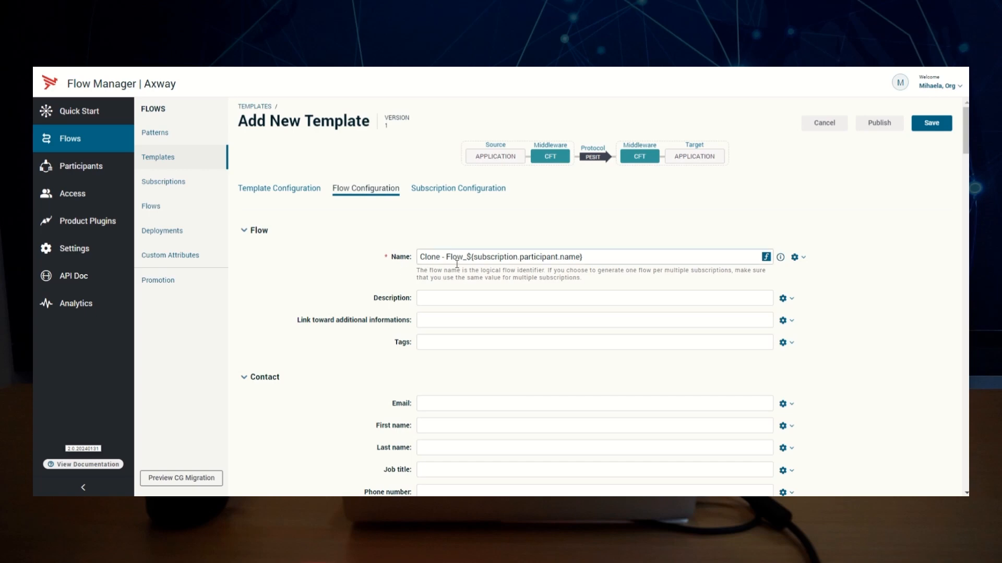
pyautogui.click(599, 256)
pyautogui.click(766, 257)
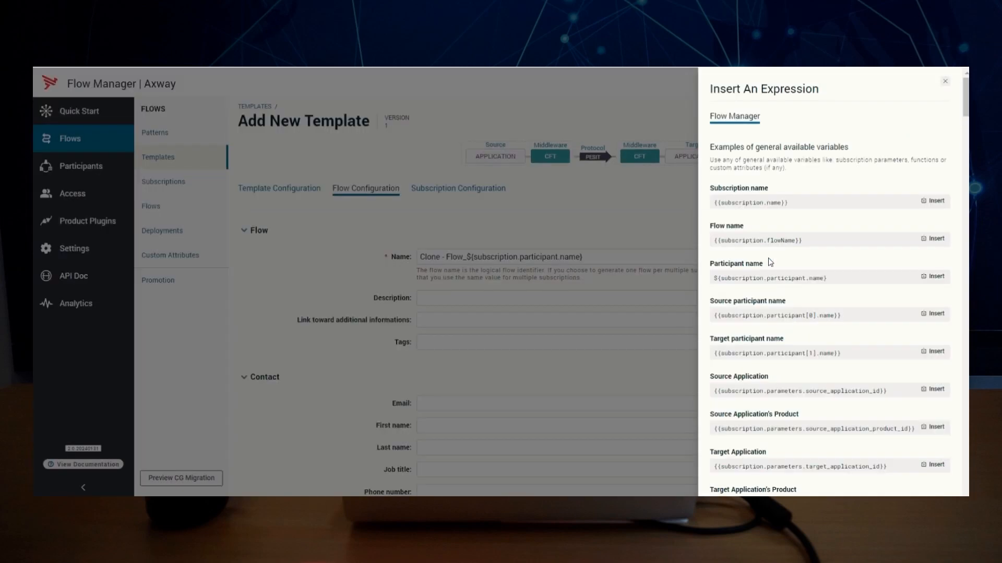
pyautogui.click(934, 201)
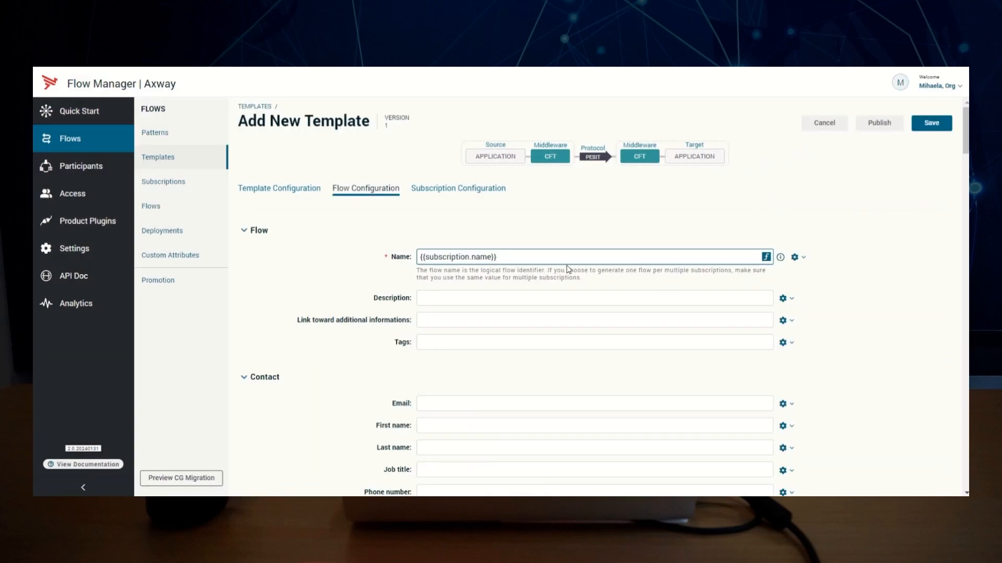
# Set the cloned template's subscription name to SUB1_{{Date.today().toString("dd-MM-yyyy")}}, using the predefined today's date expression.
pyautogui.scroll(-5, 373, 277)
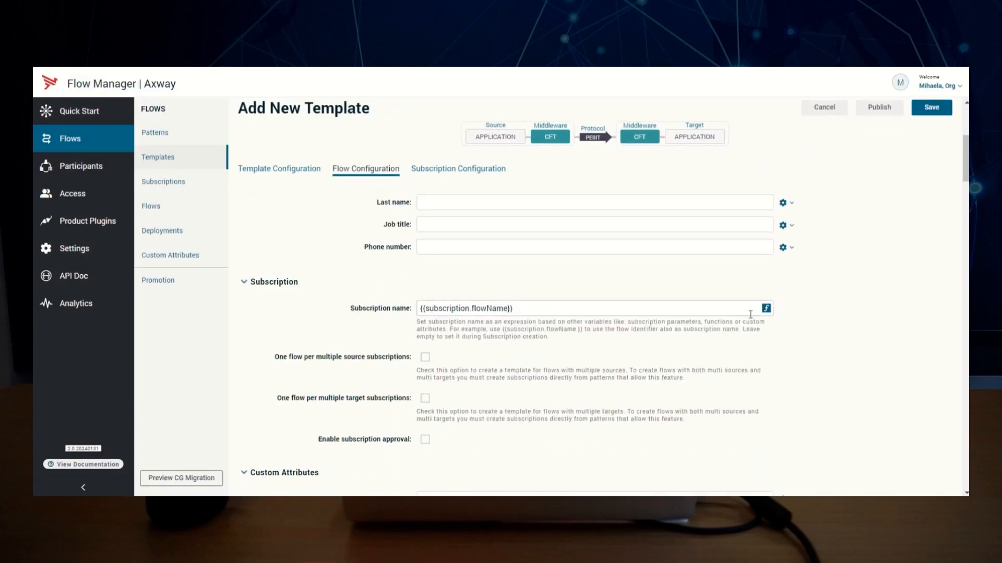
pyautogui.click(766, 308)
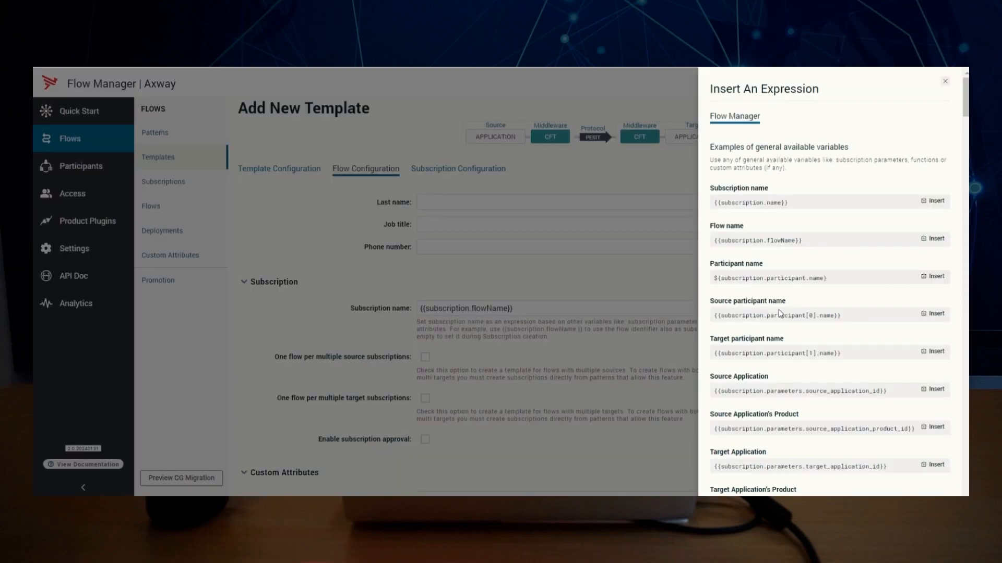
pyautogui.scroll(-3, 779, 313)
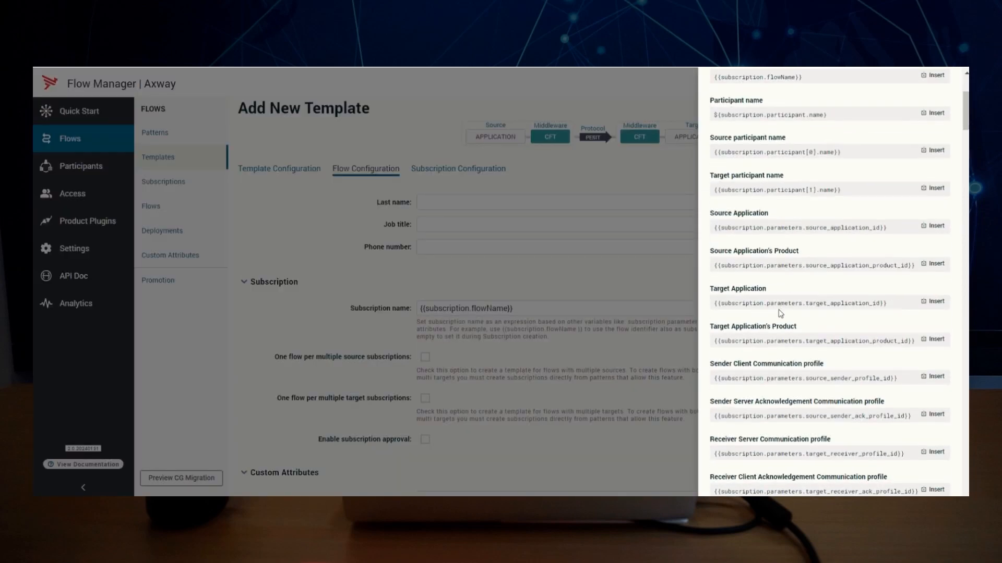
pyautogui.scroll(-2, 780, 313)
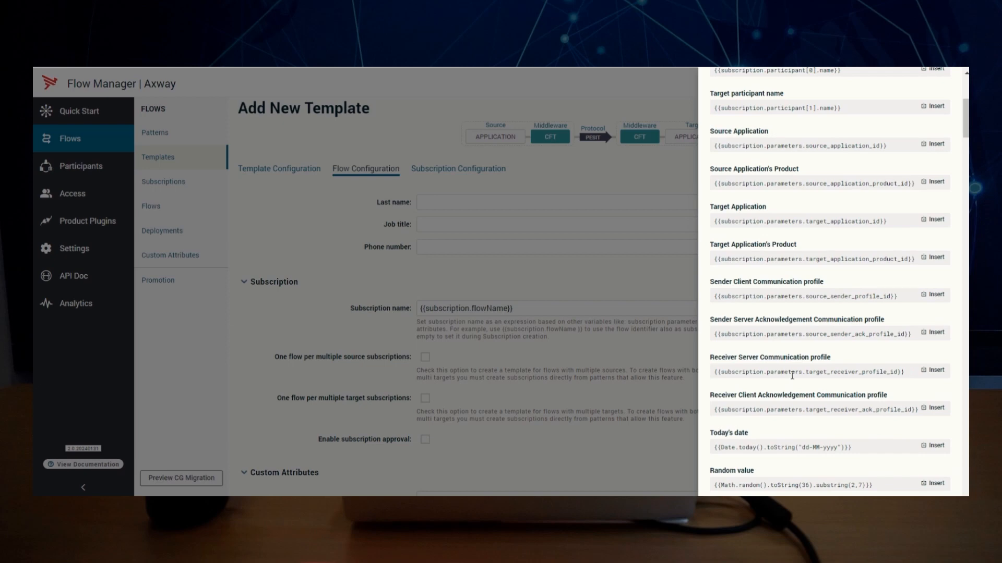
pyautogui.click(937, 446)
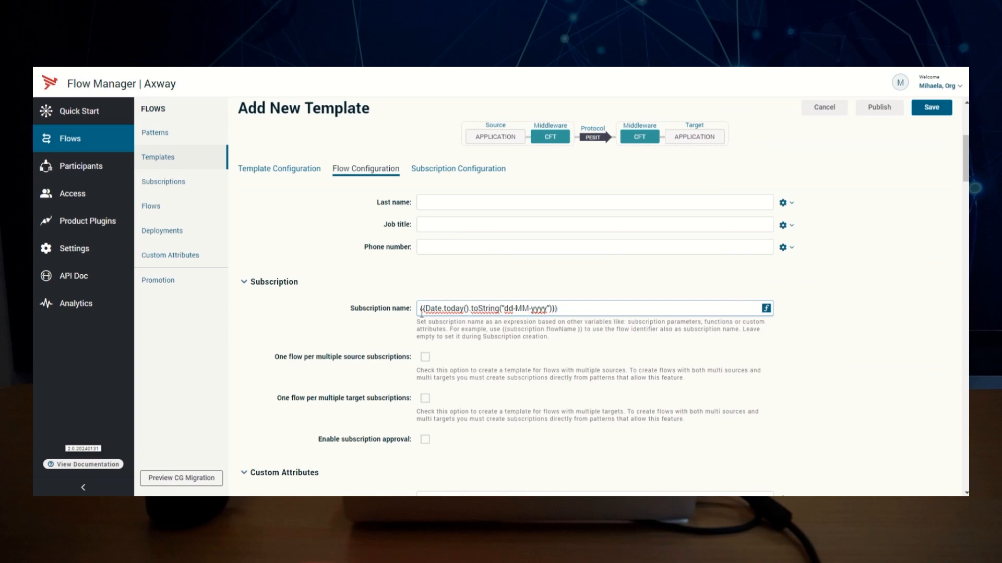
pyautogui.write('SUB1_')
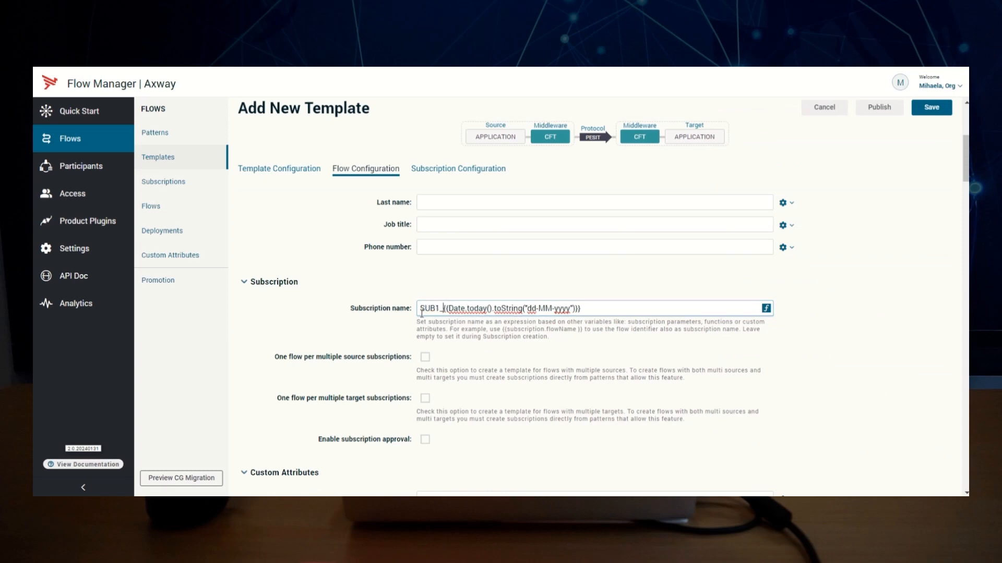
# Save the cloned template and publish Clone - NewDemoTemplate001.
pyautogui.click(931, 107)
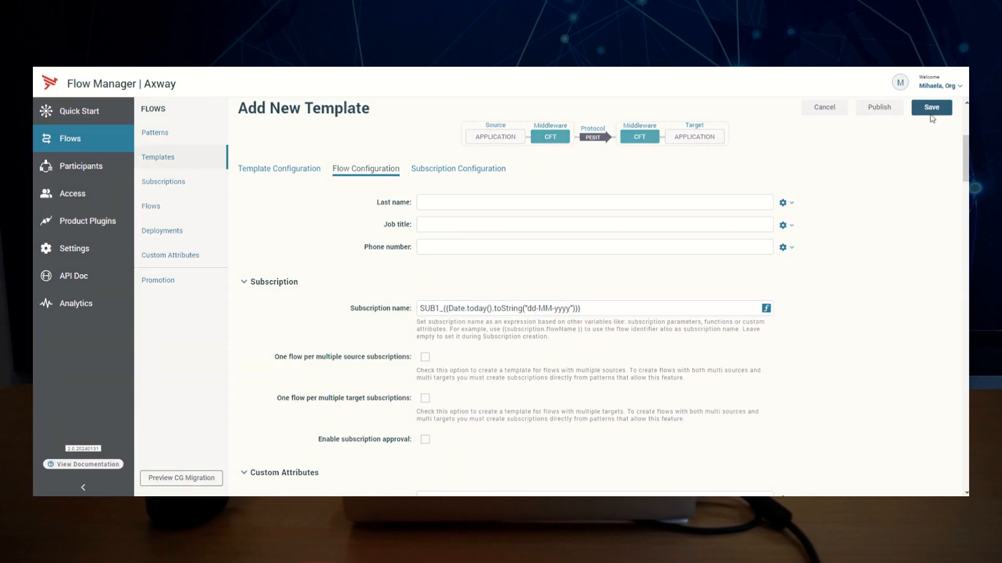
pyautogui.click(251, 244)
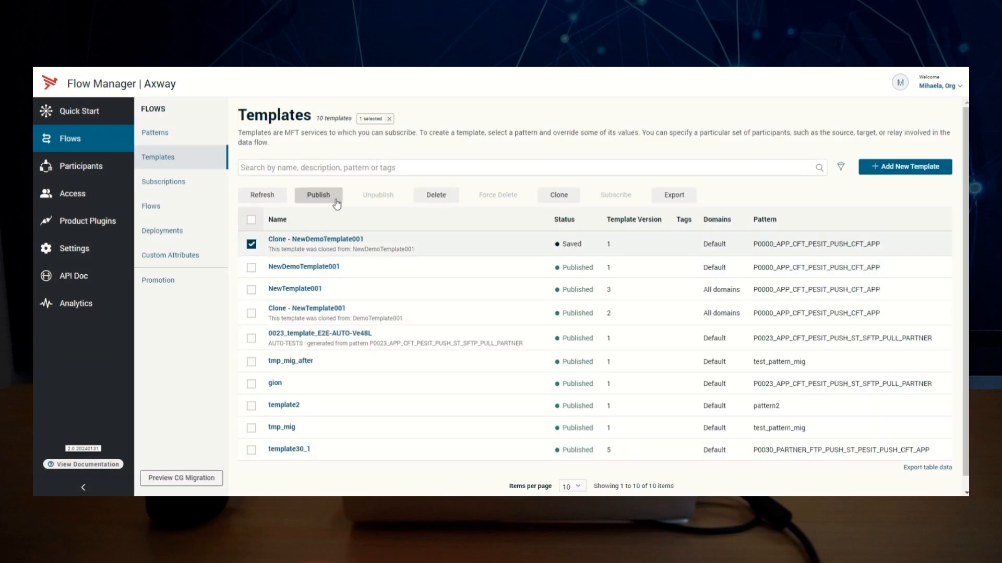
pyautogui.click(330, 198)
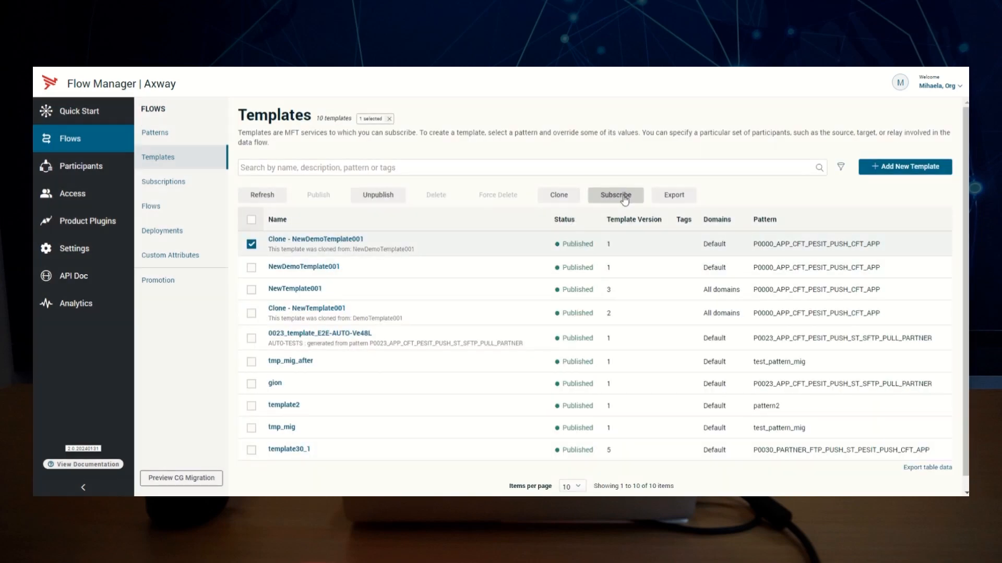
# Start a subscription to Clone - NewDemoTemplate001 and check its date-based name expression.
pyautogui.click(624, 197)
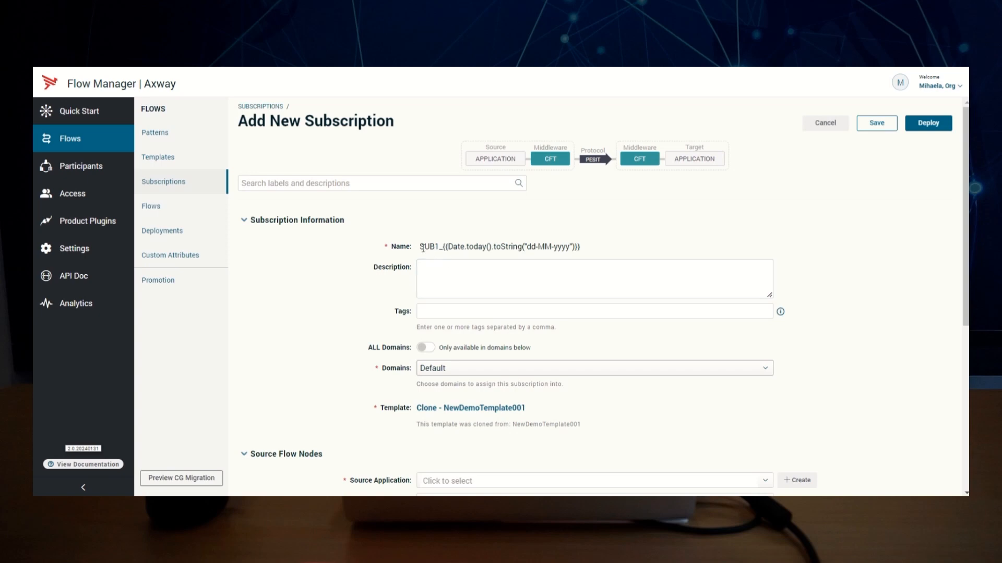
pyautogui.moveTo(420, 247); pyautogui.dragTo(601, 251)
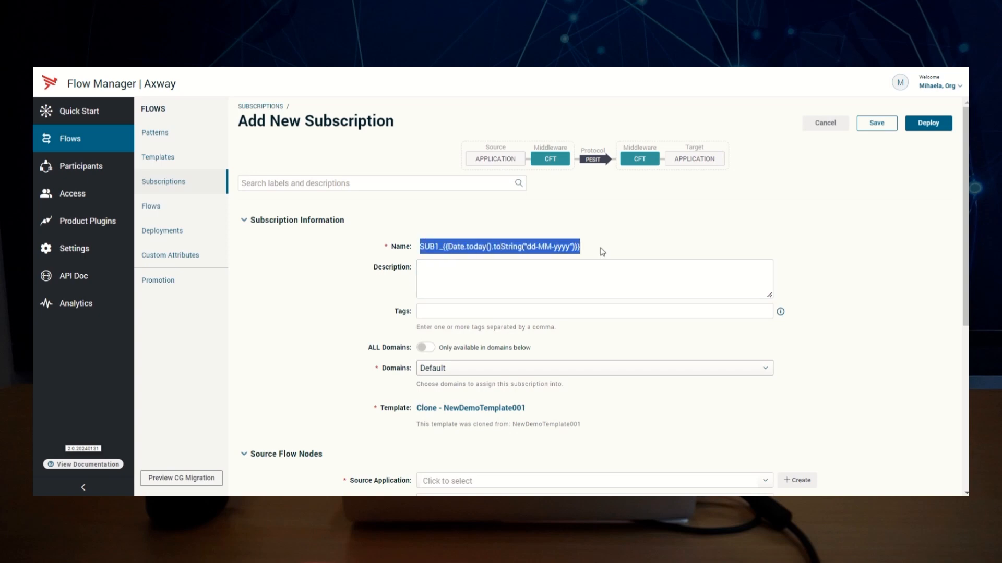
pyautogui.click(602, 252)
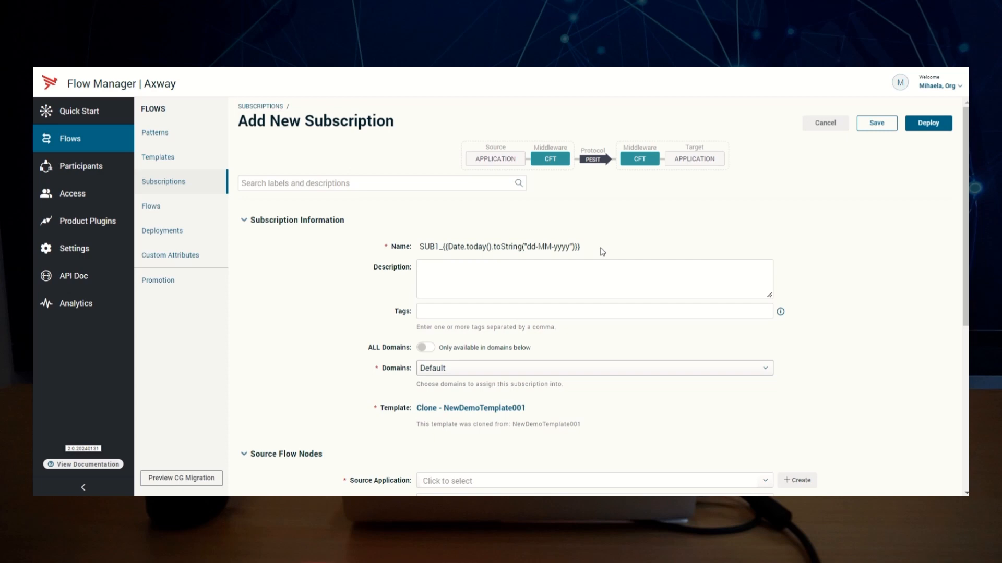
# Select App4 as the source application of the cloned template's subscription.
pyautogui.scroll(-4, 425, 402)
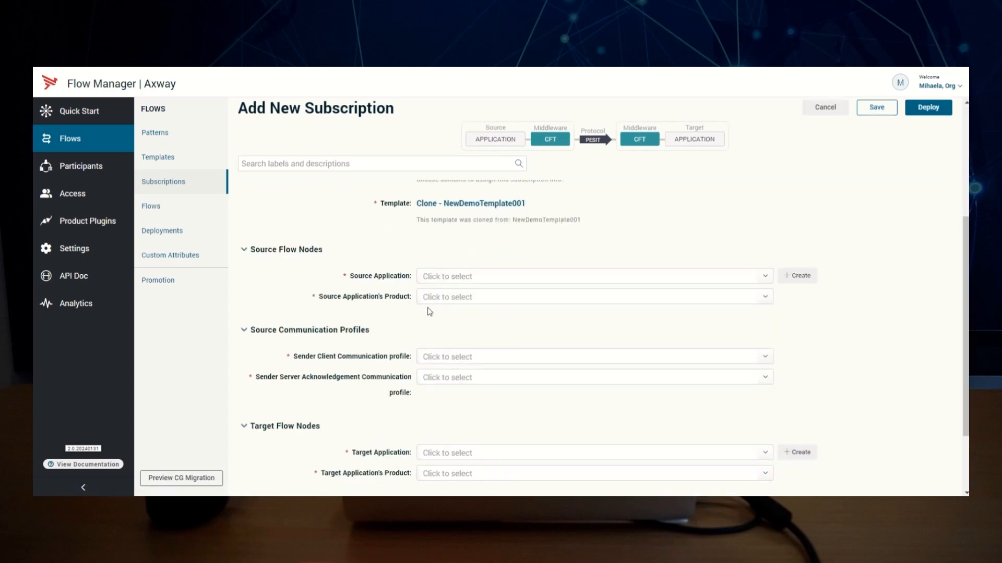
pyautogui.click(438, 275)
pyautogui.scroll(5, 459, 323)
pyautogui.scroll(-1, 459, 323)
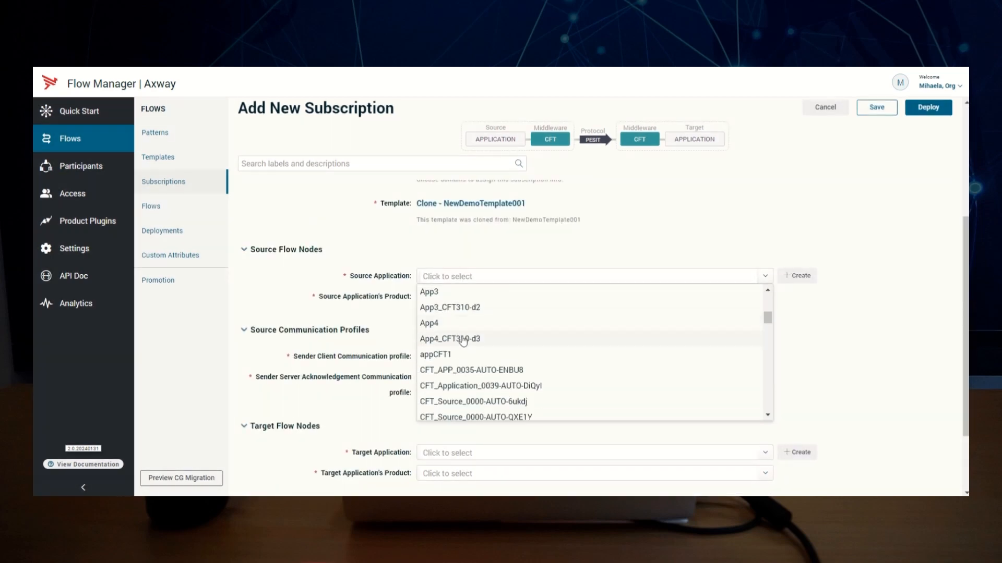
pyautogui.click(452, 320)
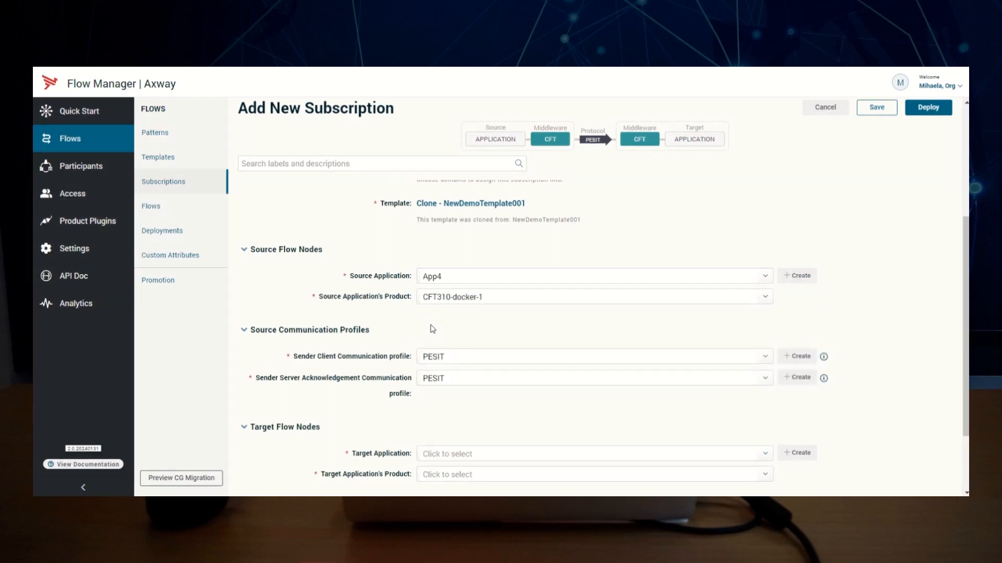
# Select App3 as the target application of the cloned template's subscription and deploy it.
pyautogui.scroll(-2, 431, 332)
pyautogui.click(434, 359)
pyautogui.scroll(3, 467, 396)
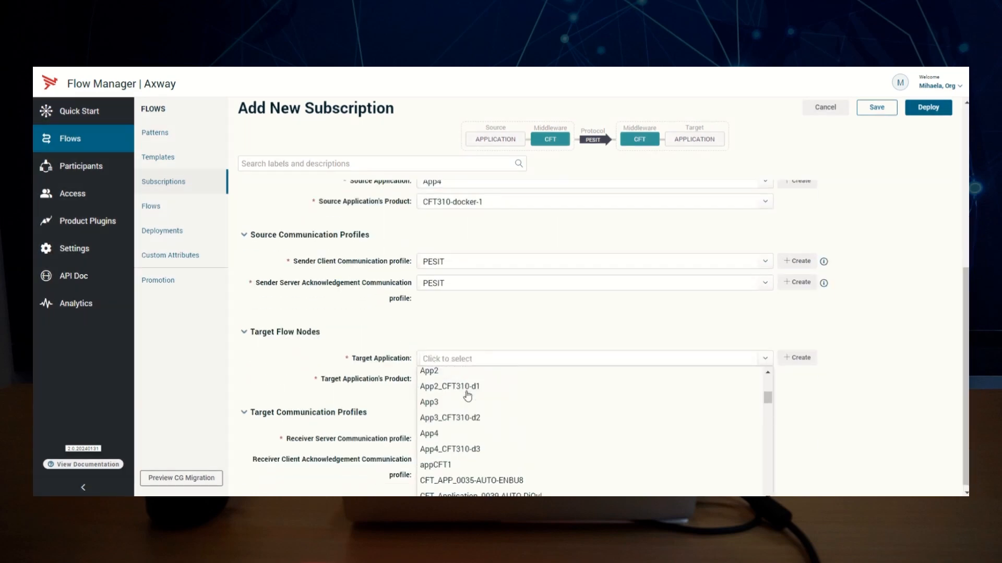
pyautogui.click(454, 375)
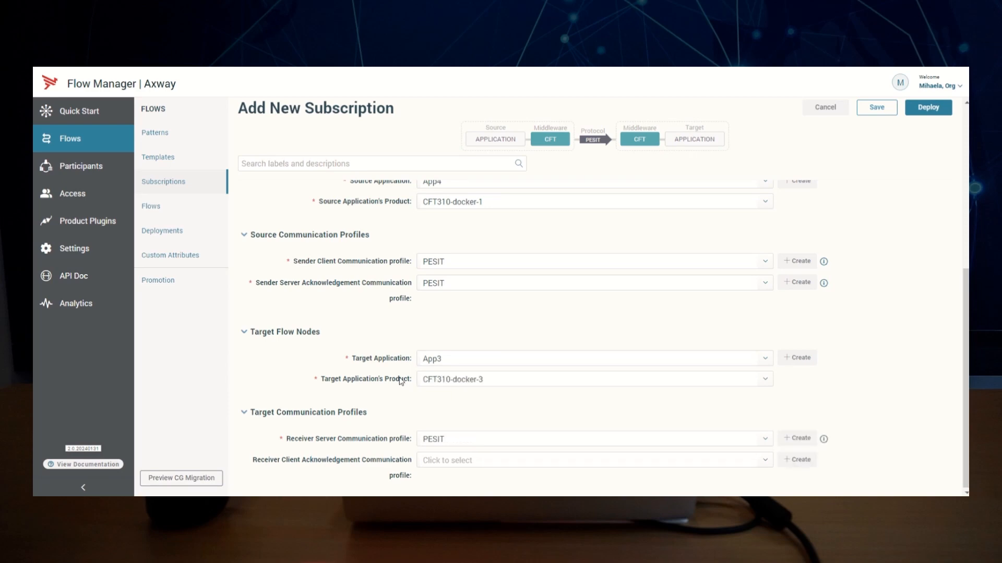
pyautogui.click(928, 107)
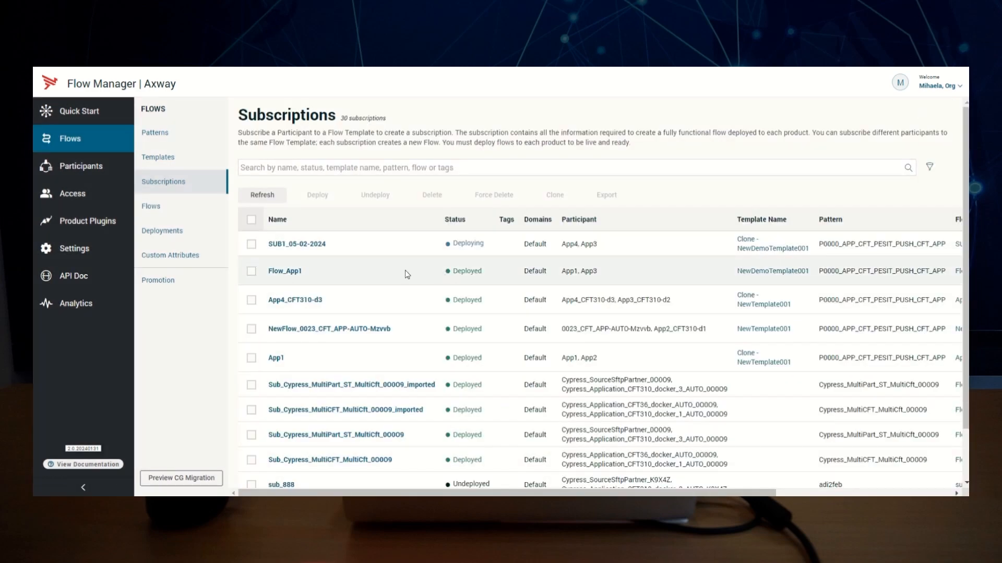
# Compare the name and flow name of the Clone - NewDemoTemplate001 subscription in the subscriptions list.
pyautogui.moveTo(334, 245); pyautogui.dragTo(272, 256)
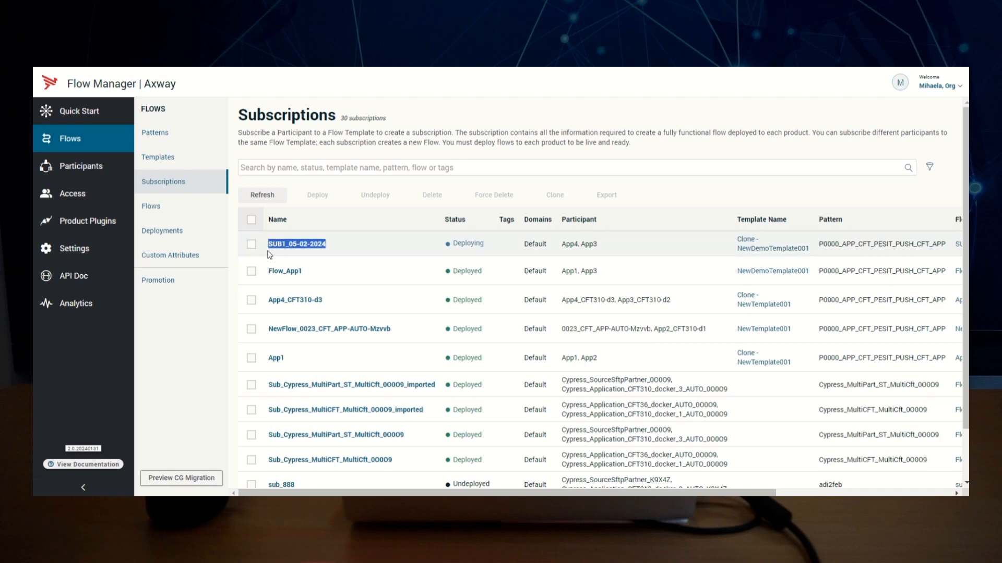
pyautogui.click(270, 256)
pyautogui.moveTo(270, 257); pyautogui.dragTo(365, 258)
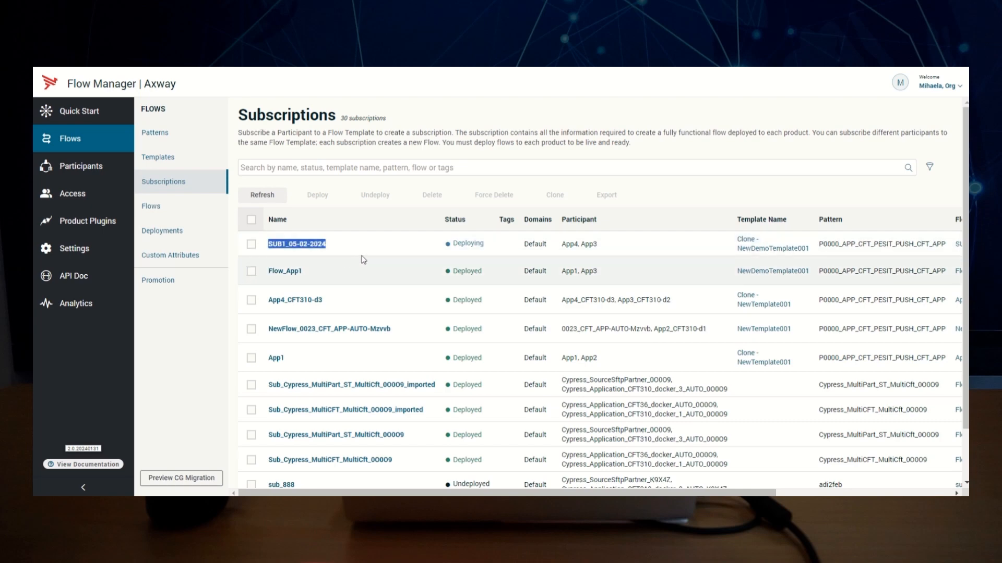
pyautogui.click(349, 252)
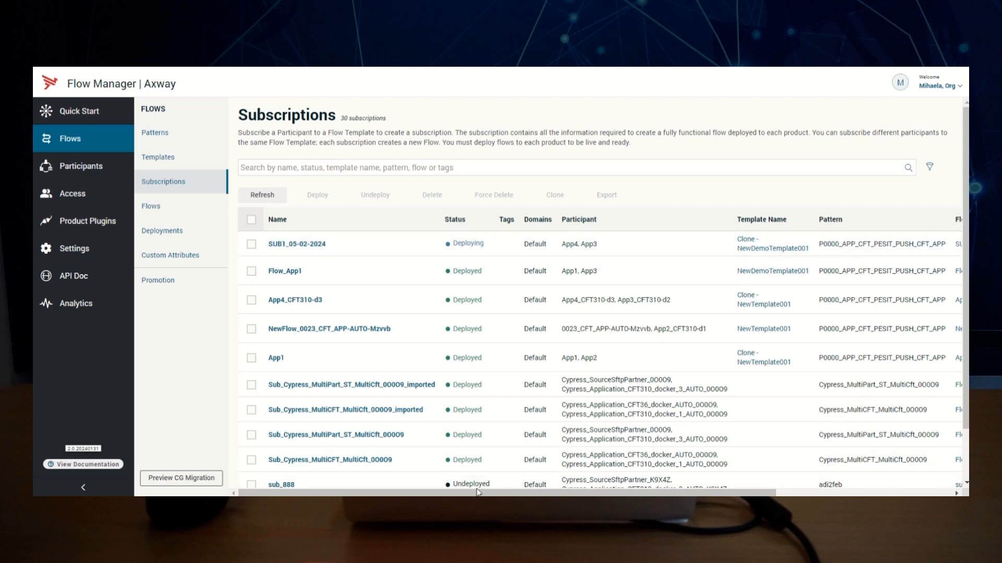
pyautogui.moveTo(572, 493); pyautogui.dragTo(749, 493)
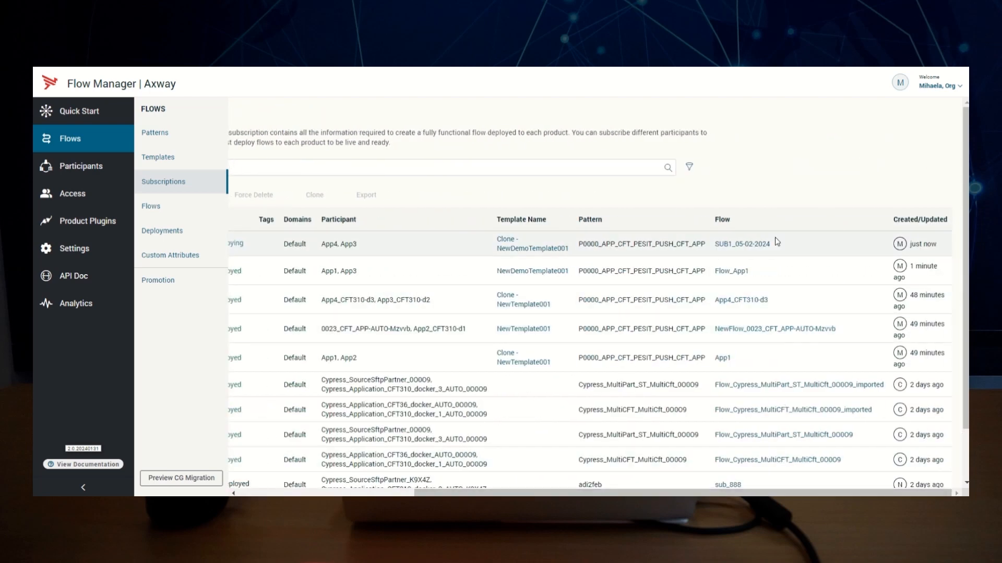
pyautogui.moveTo(773, 244); pyautogui.dragTo(718, 255)
pyautogui.moveTo(787, 249); pyautogui.dragTo(716, 256)
pyautogui.moveTo(678, 493); pyautogui.dragTo(500, 489)
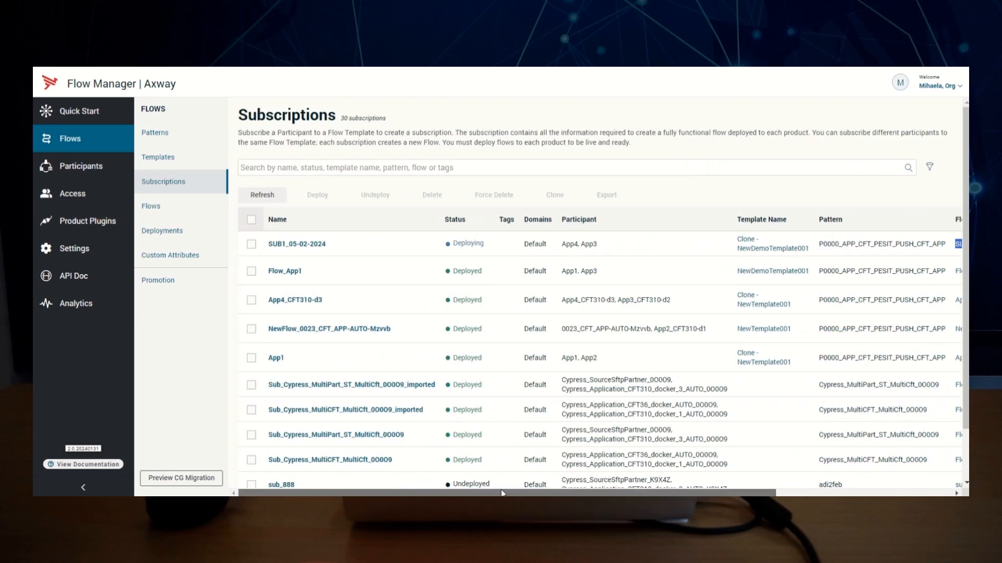